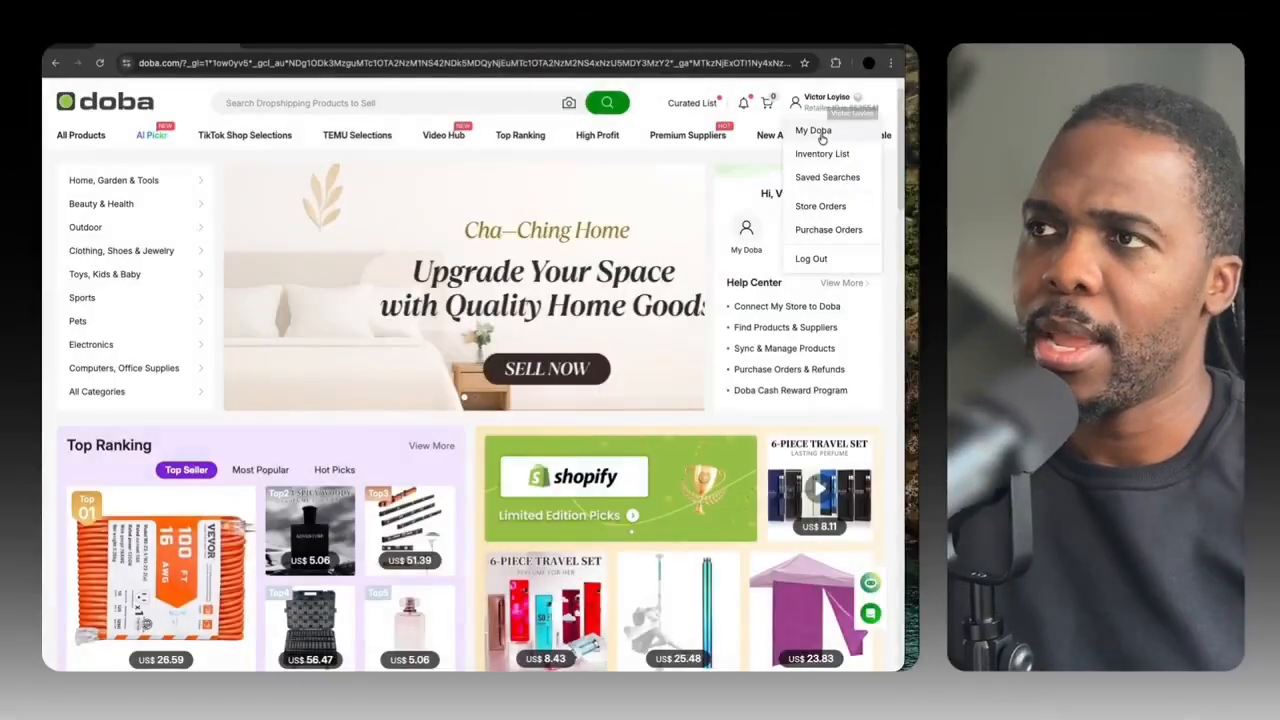
Run the AI Product Finder for the Home, Garden & Tools category with the Bath subcategory
click(815, 131)
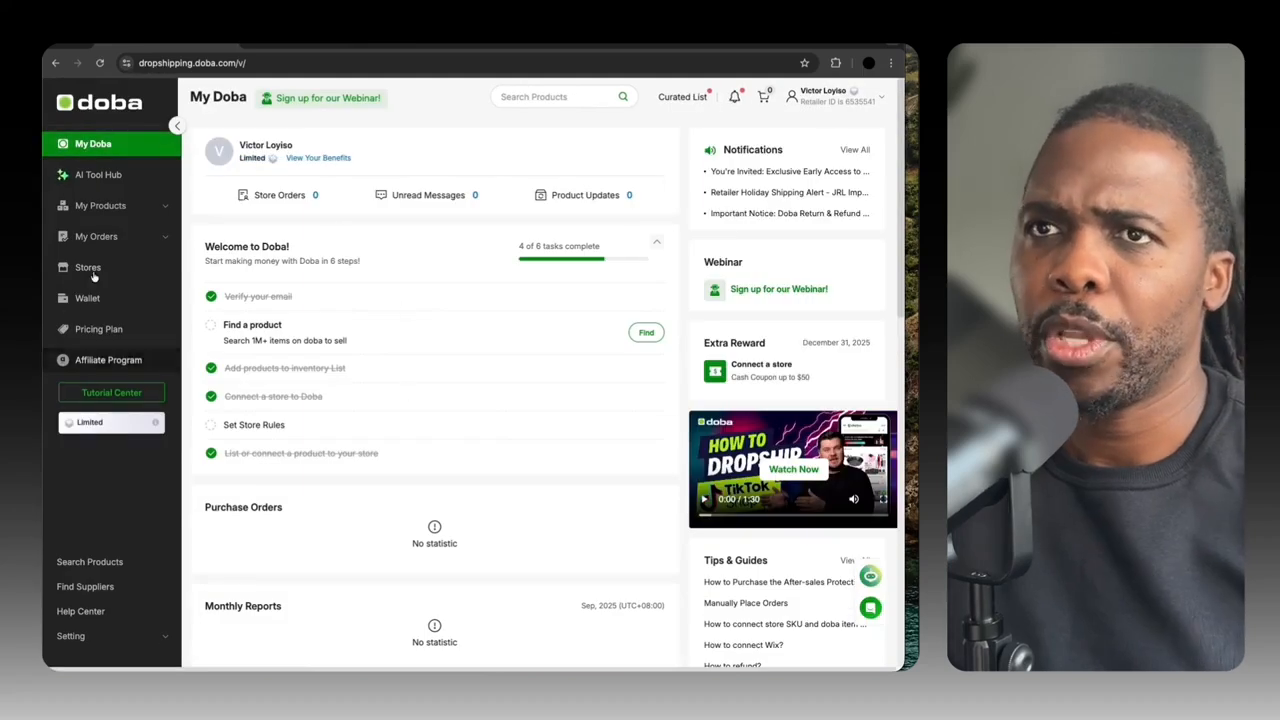
click(100, 175)
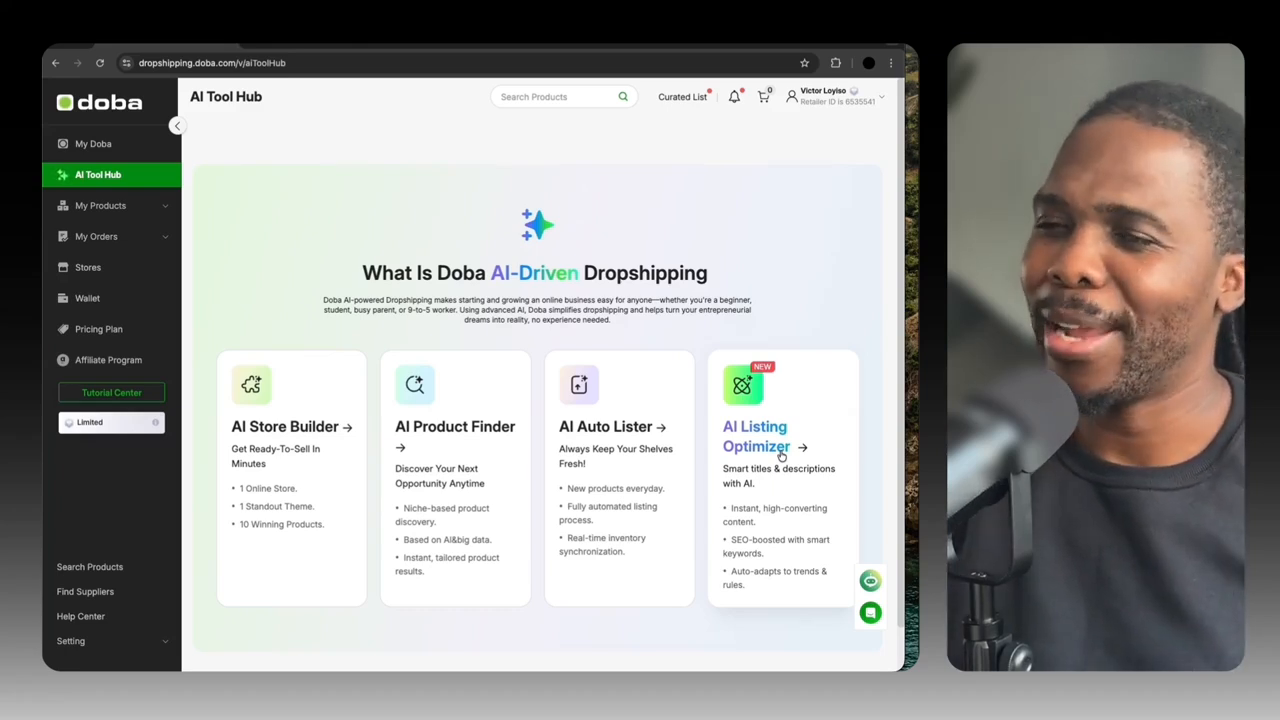
click(478, 448)
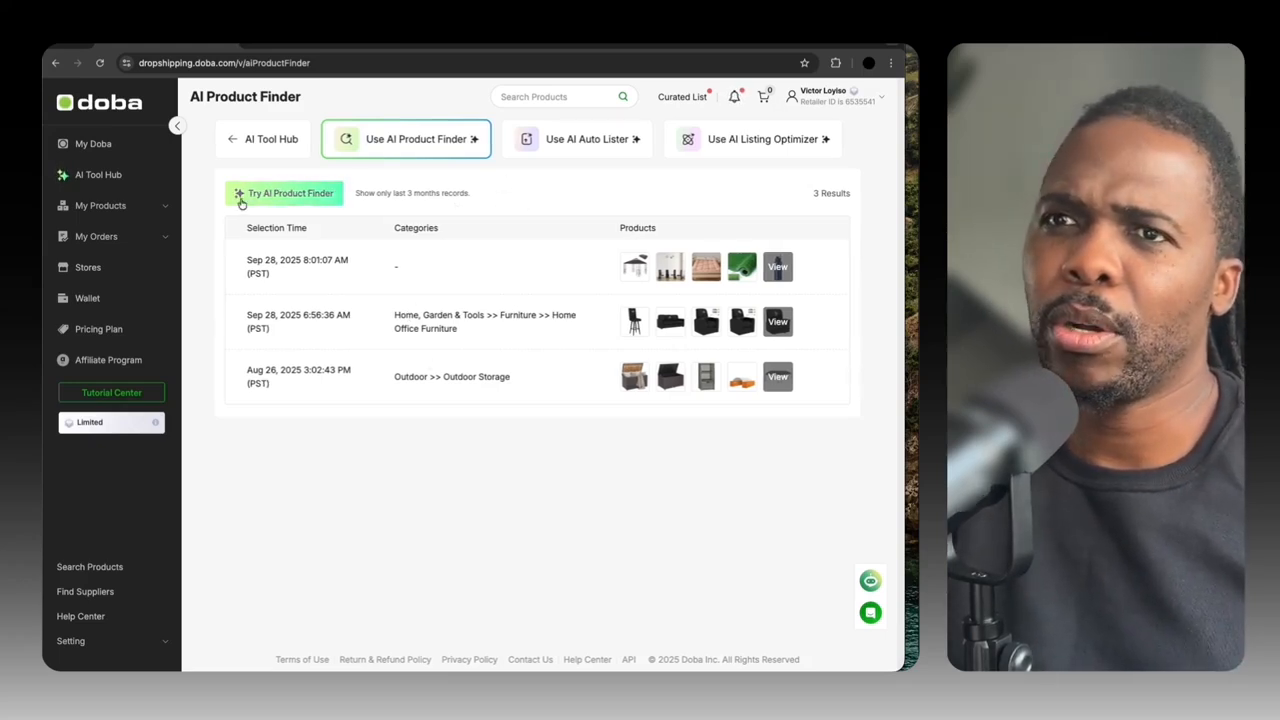
click(294, 201)
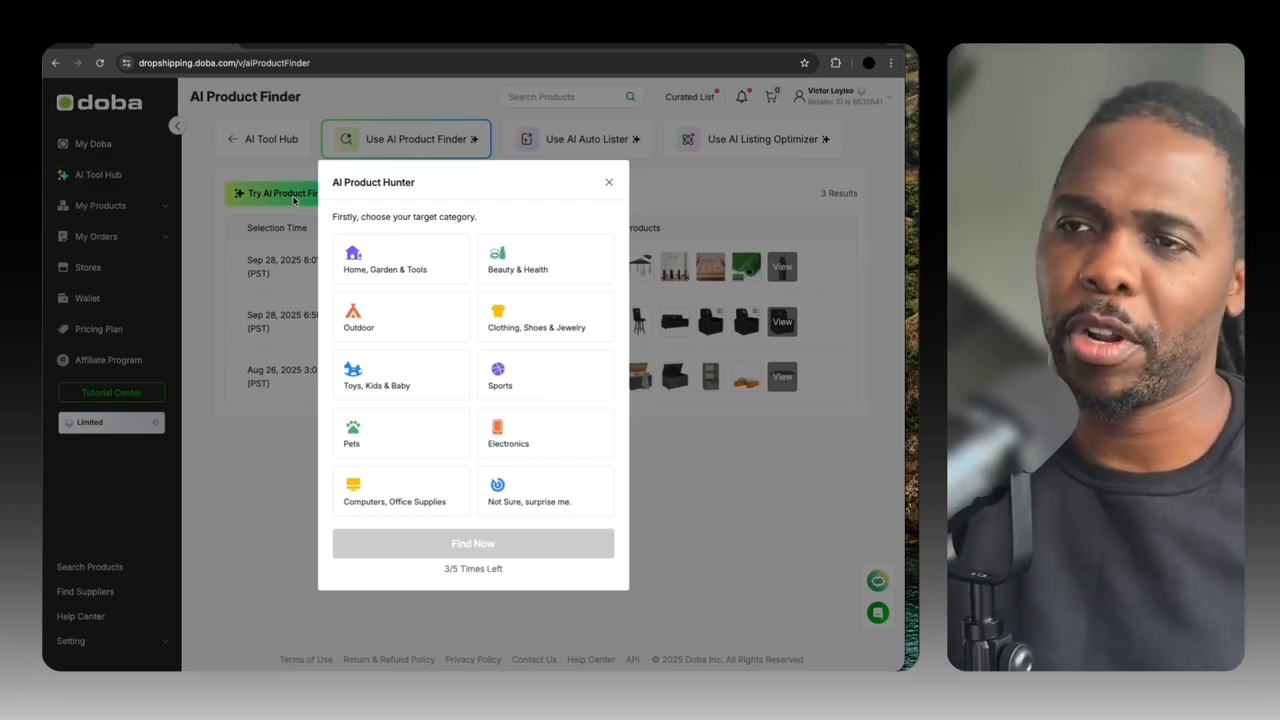
click(435, 272)
click(527, 548)
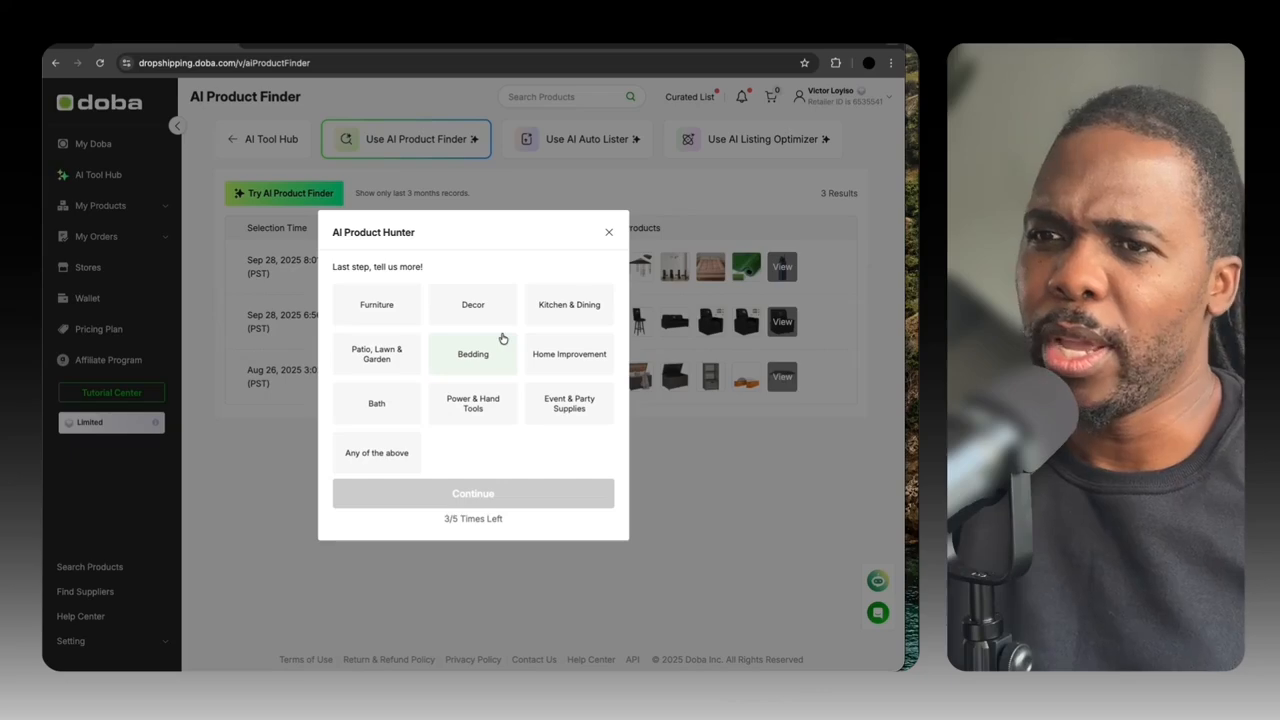
click(390, 405)
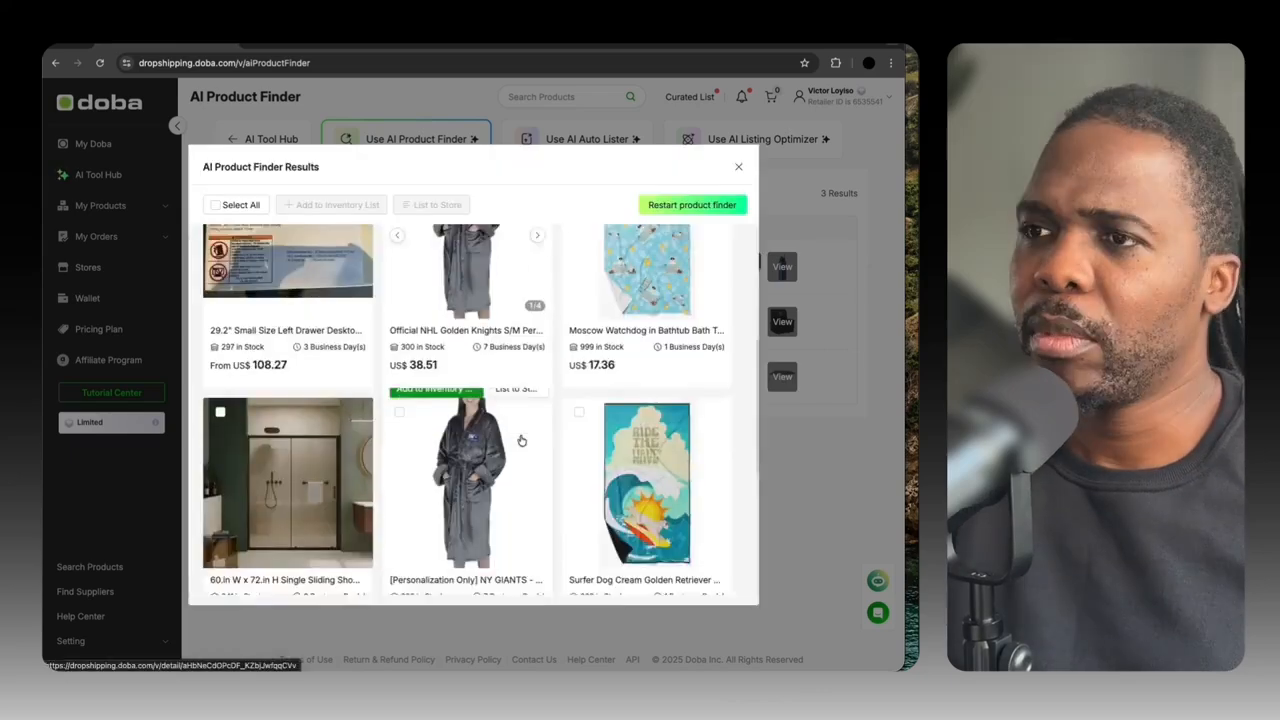
Browse the results and the Faux Silk Shower Curtain's images, and add the curtain to the inventory list without a tag
scroll(520, 440, down, 3)
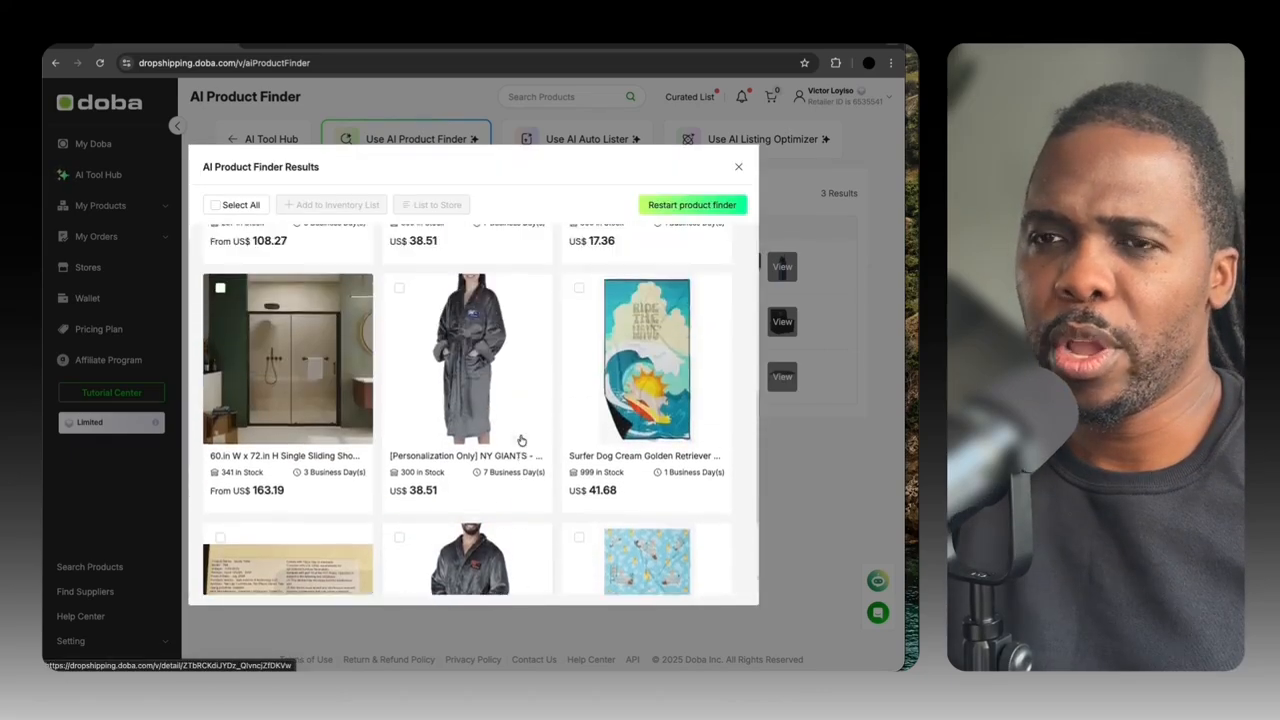
scroll(521, 440, up, 3)
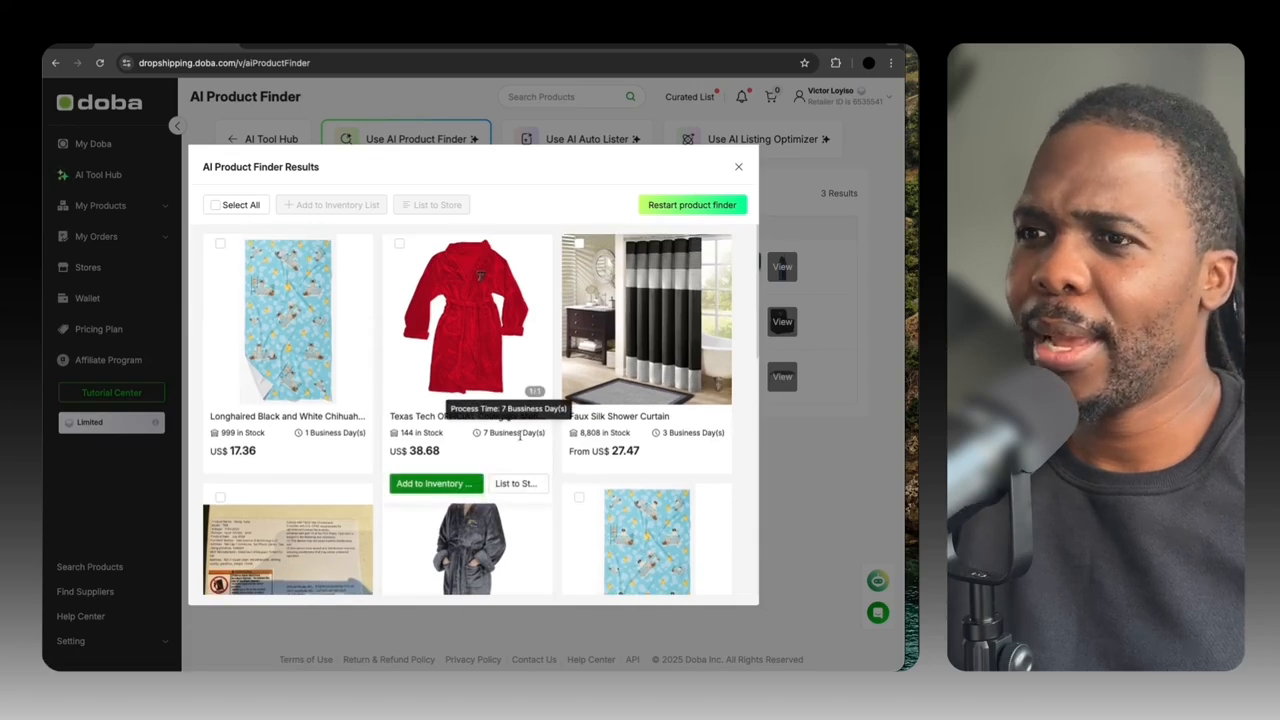
click(719, 322)
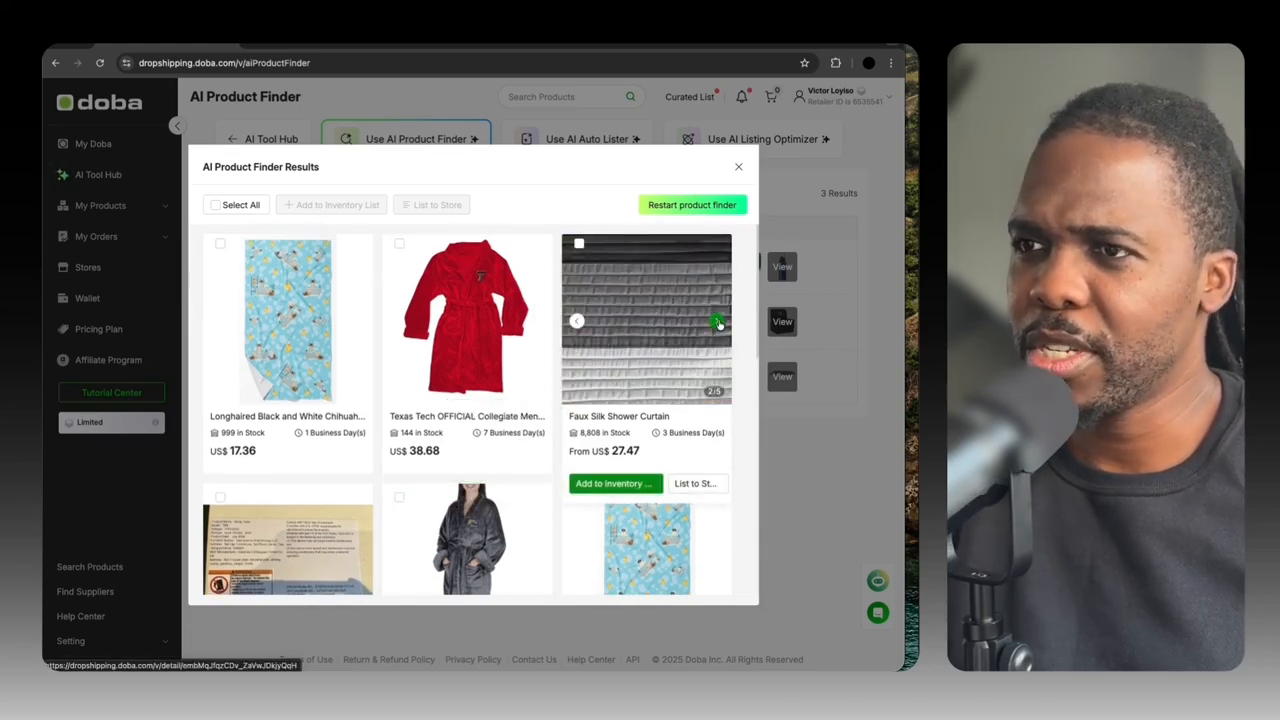
click(718, 322)
click(718, 322)
click(718, 322)
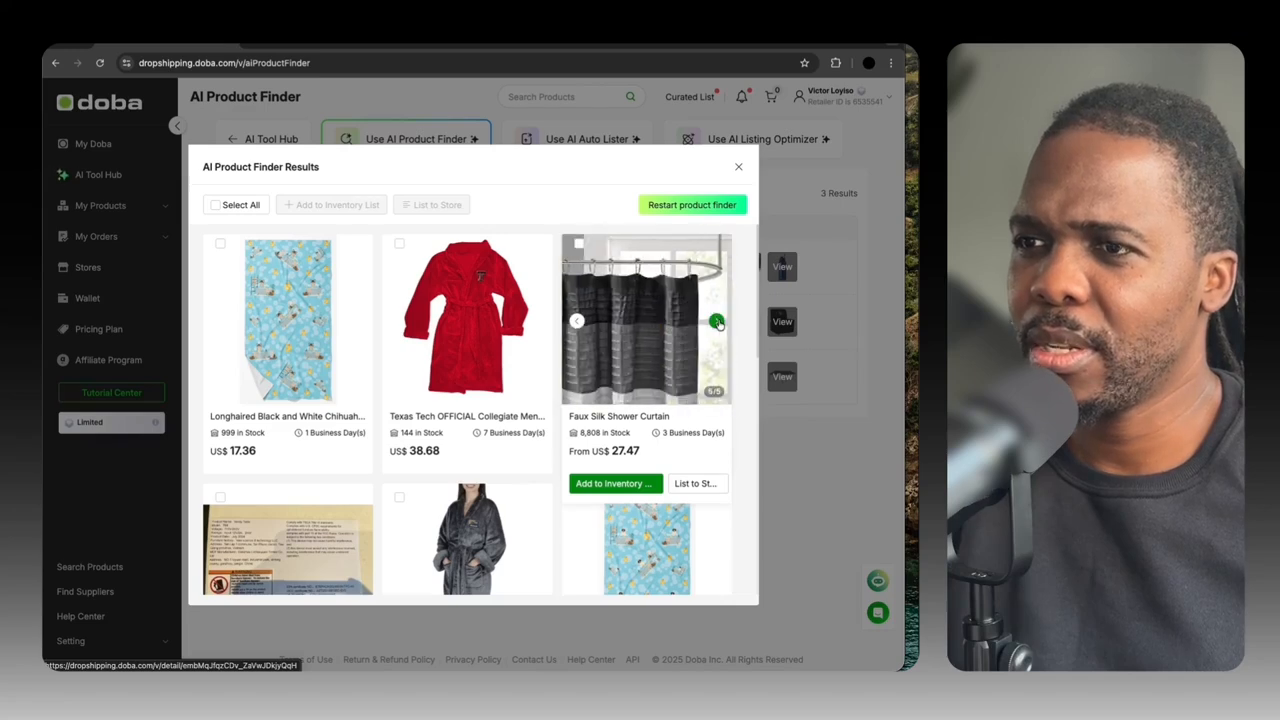
click(717, 322)
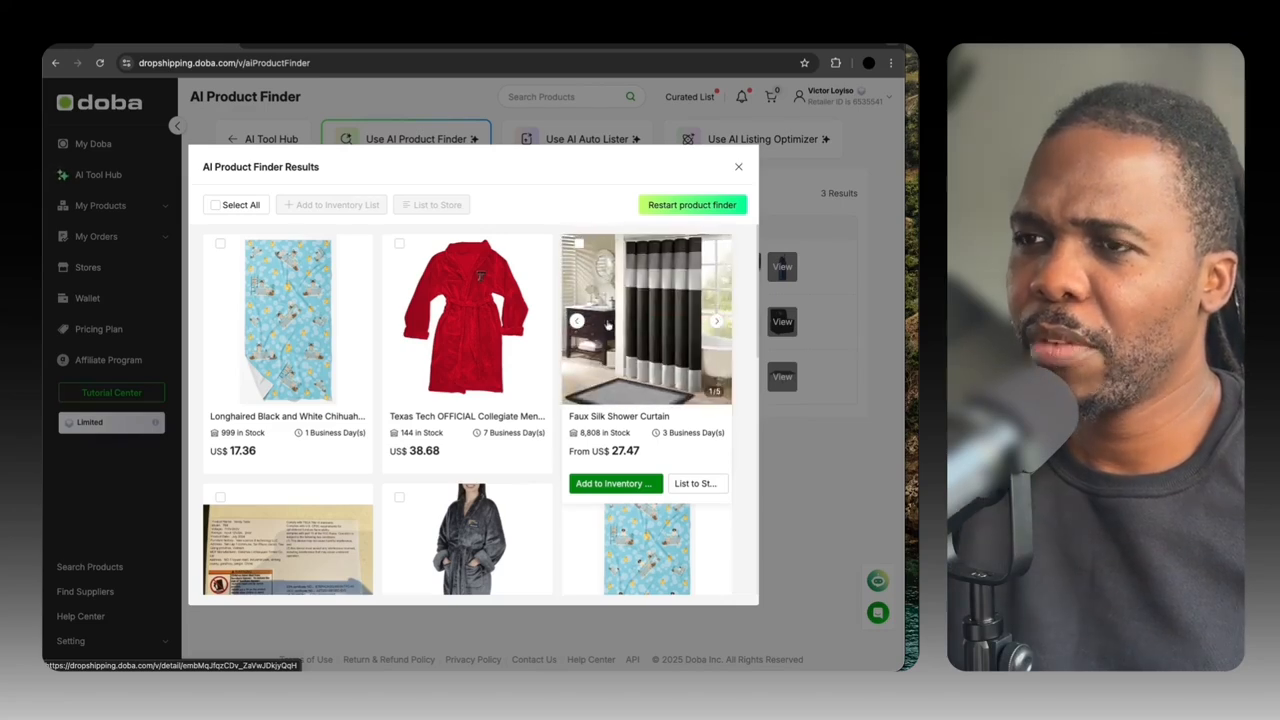
click(577, 322)
mouse_move(591, 433)
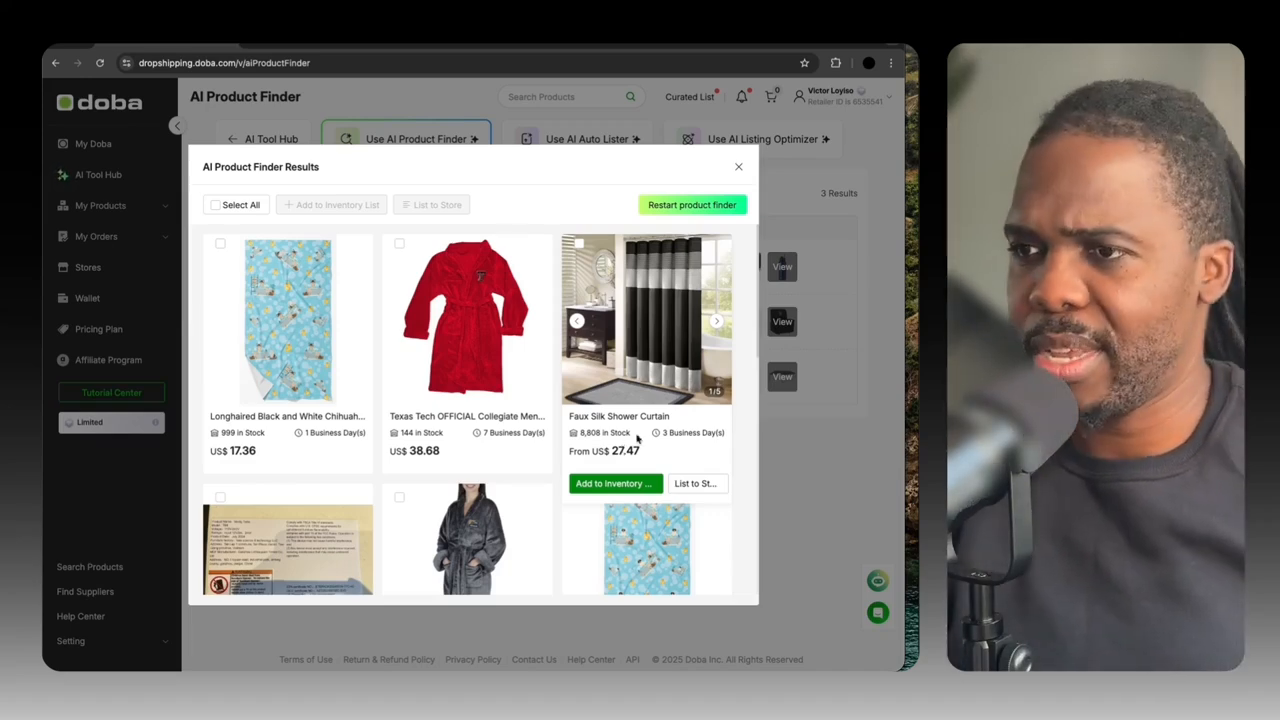
click(640, 478)
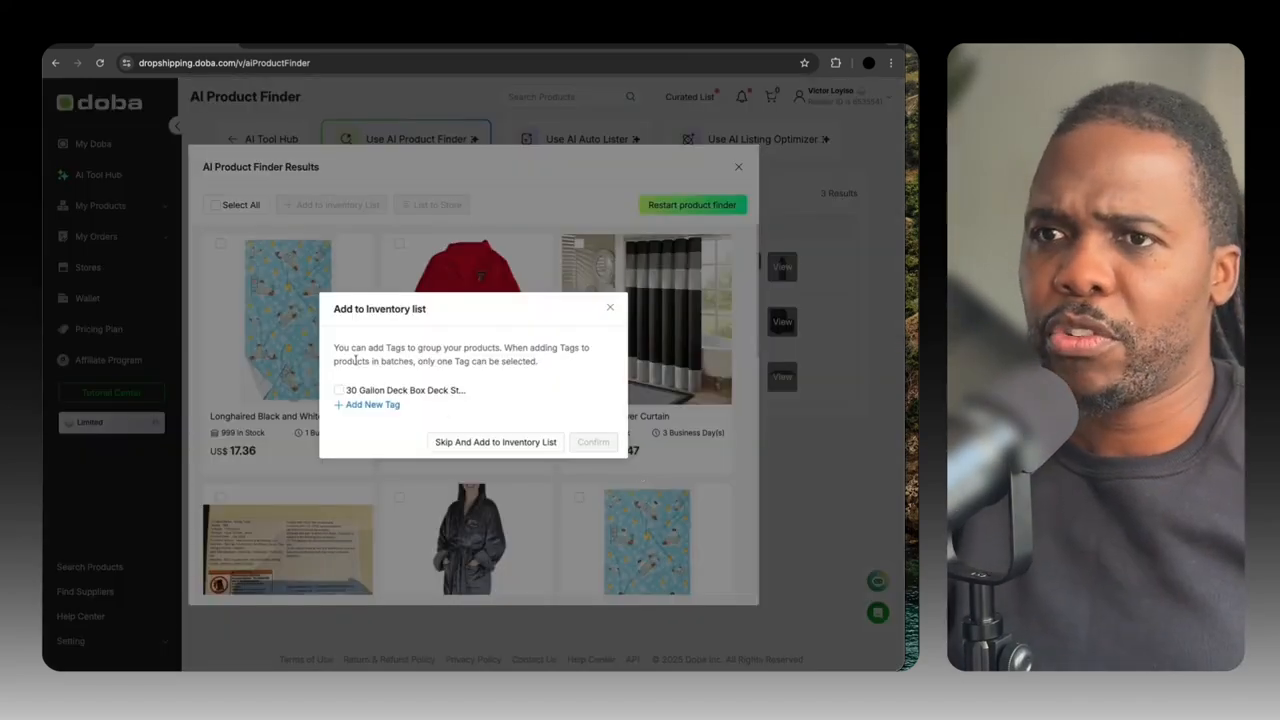
click(495, 443)
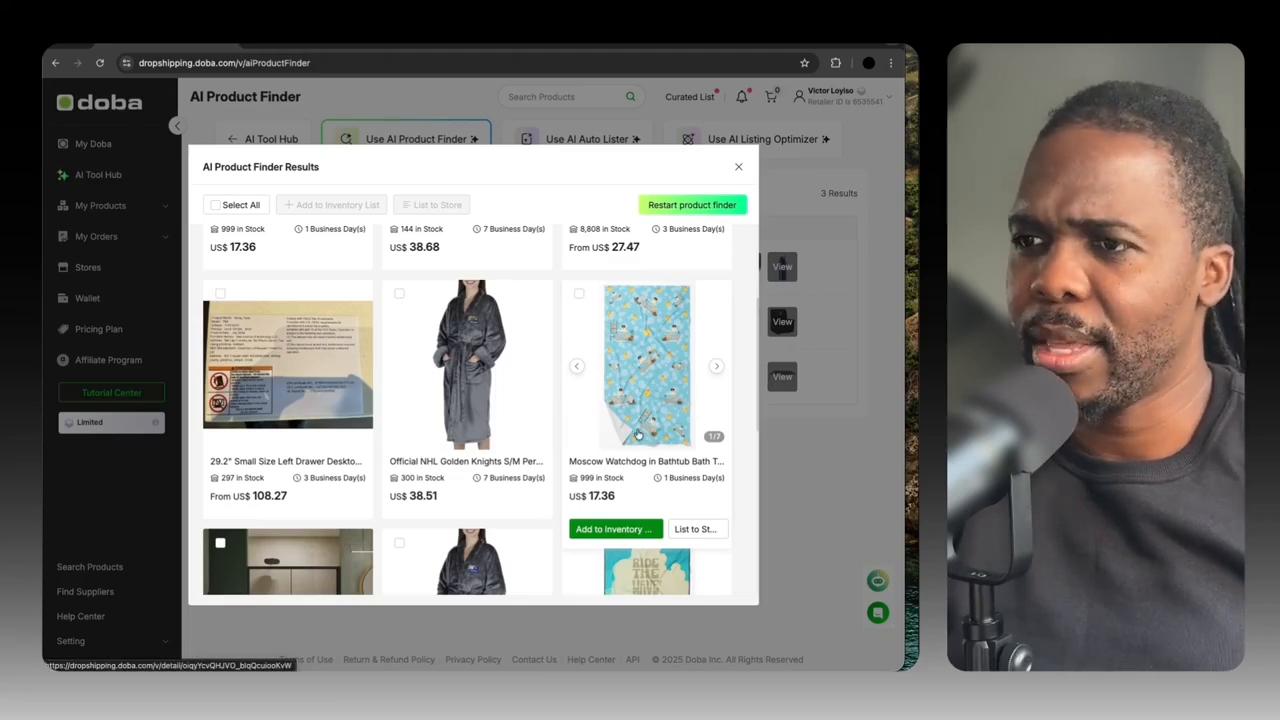
View the Moscow Watchdog bath towel's images and add it to the inventory list with the 30 Gallon Deck Box, towel and bath accessories tags
click(717, 366)
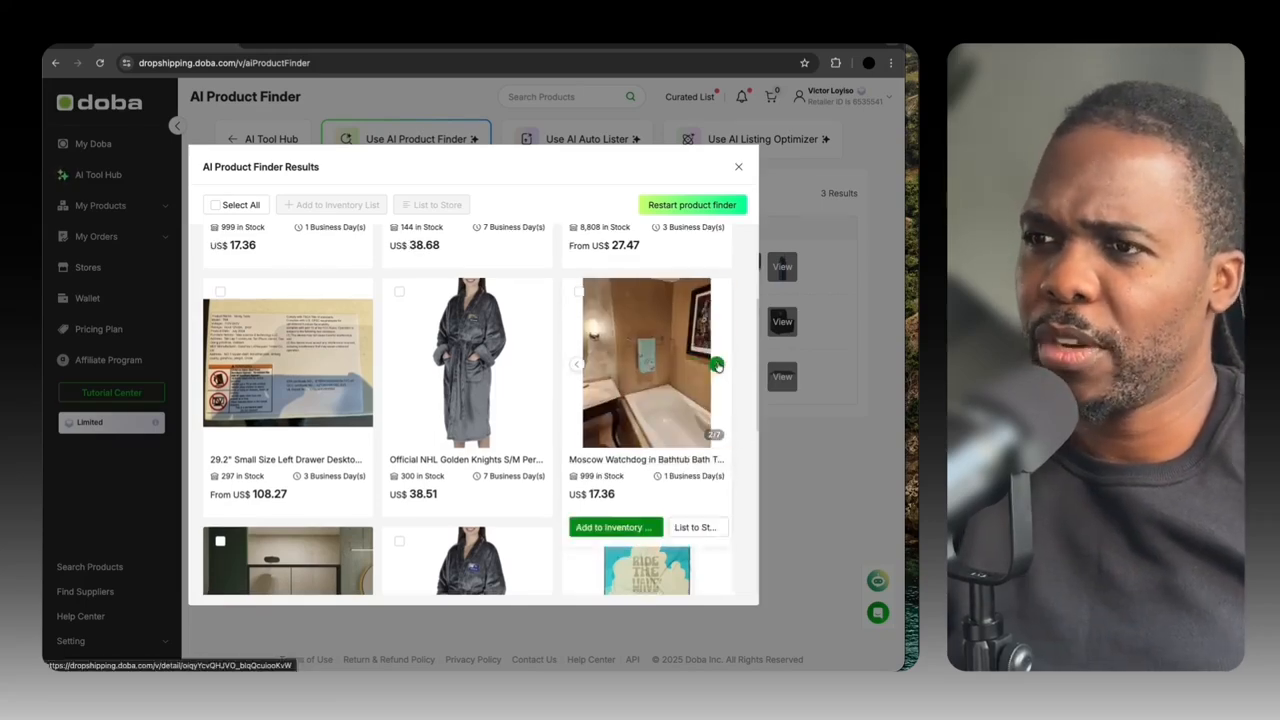
click(717, 366)
click(717, 366)
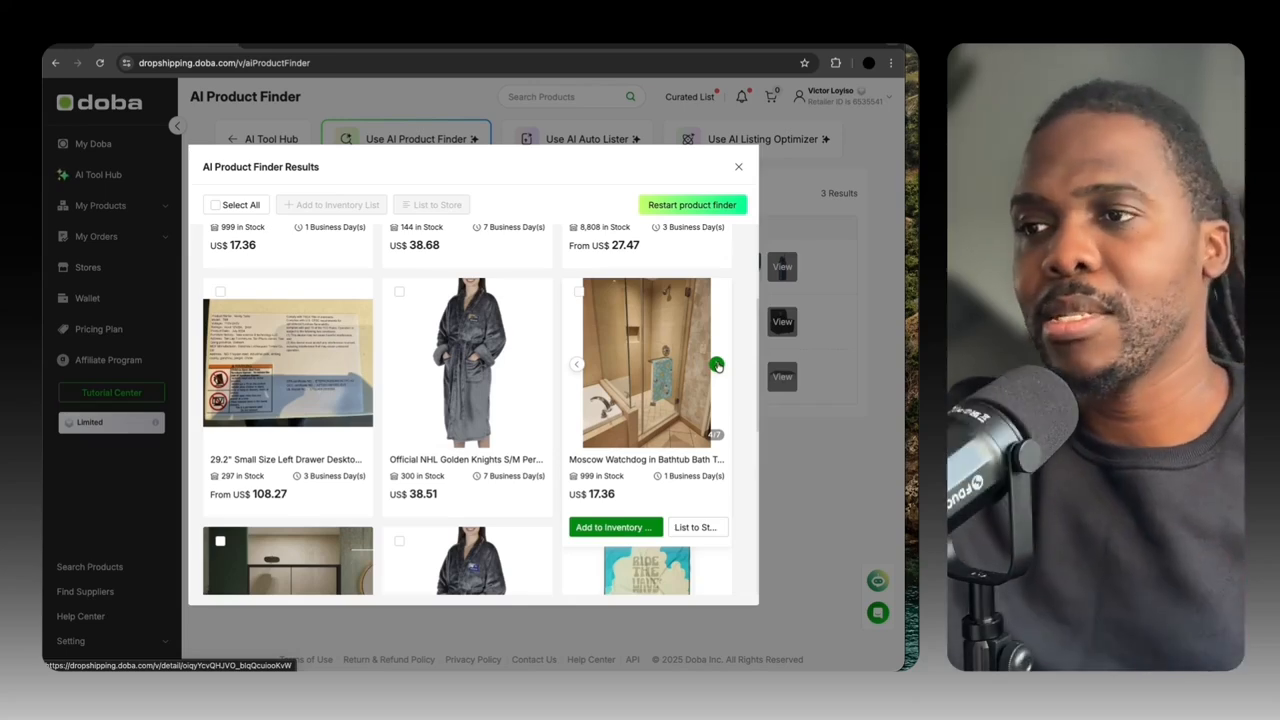
click(717, 366)
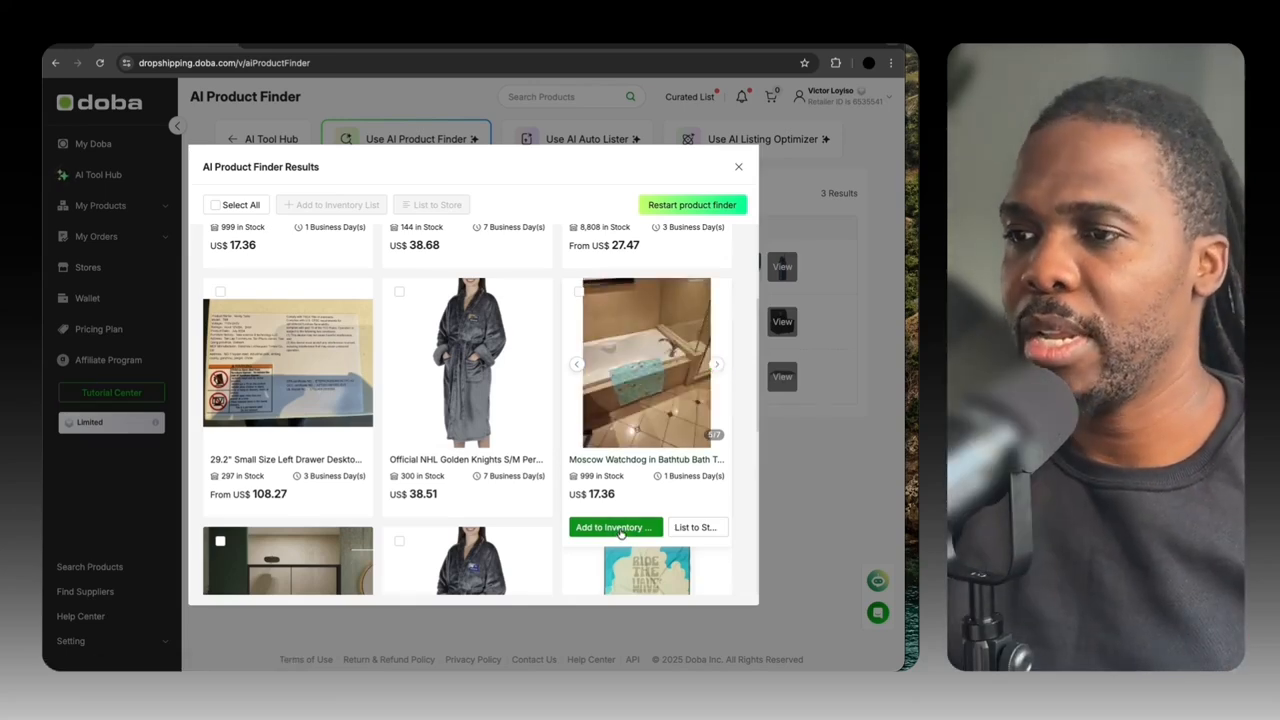
click(618, 527)
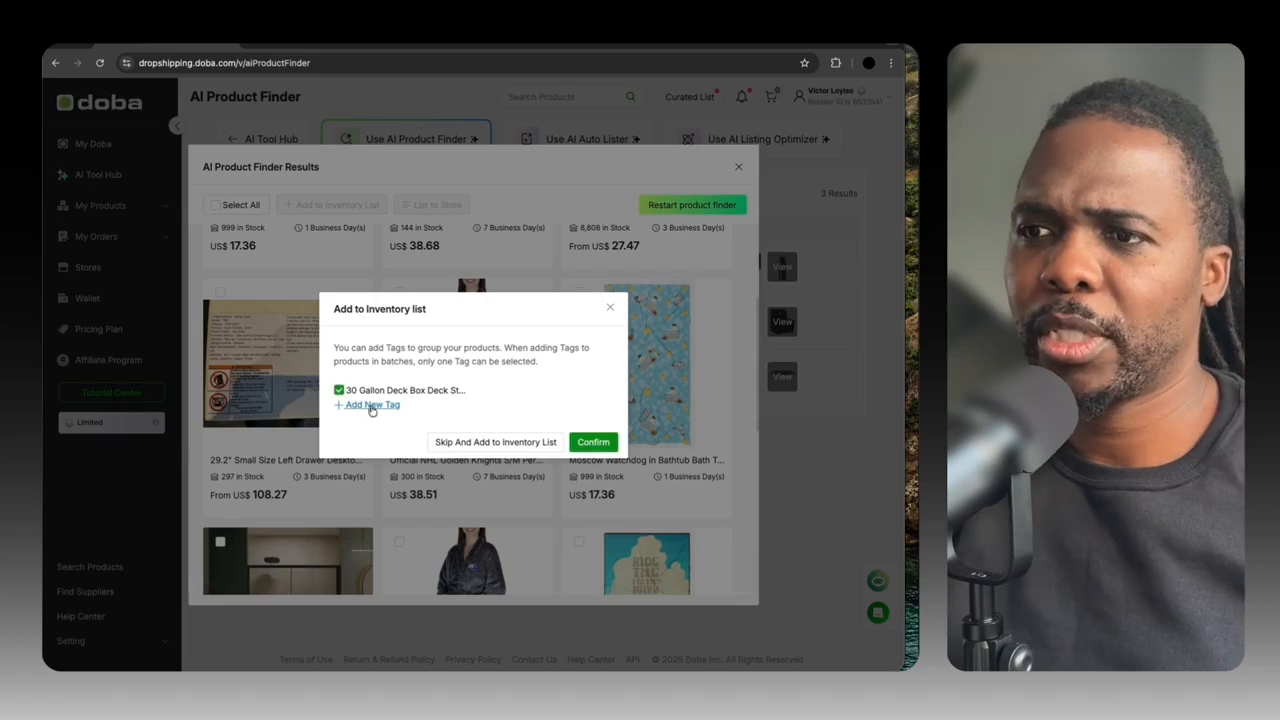
click(372, 405)
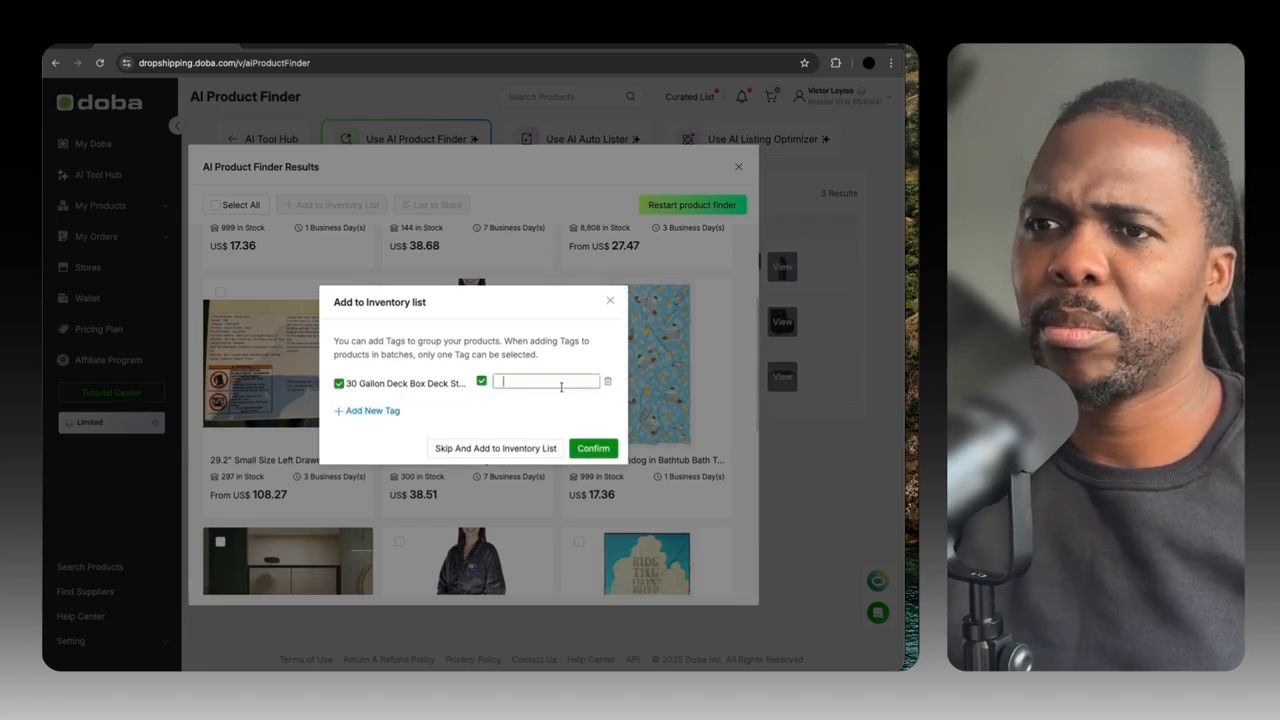
text(30)
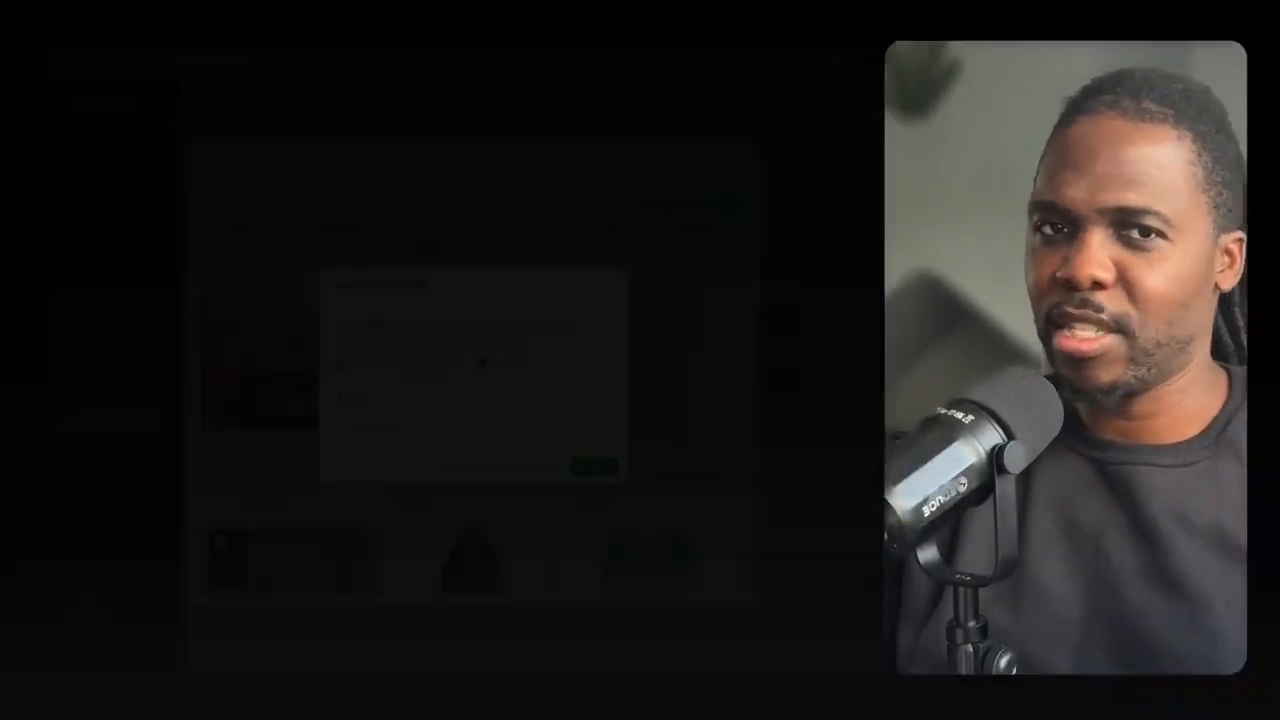
click(600, 466)
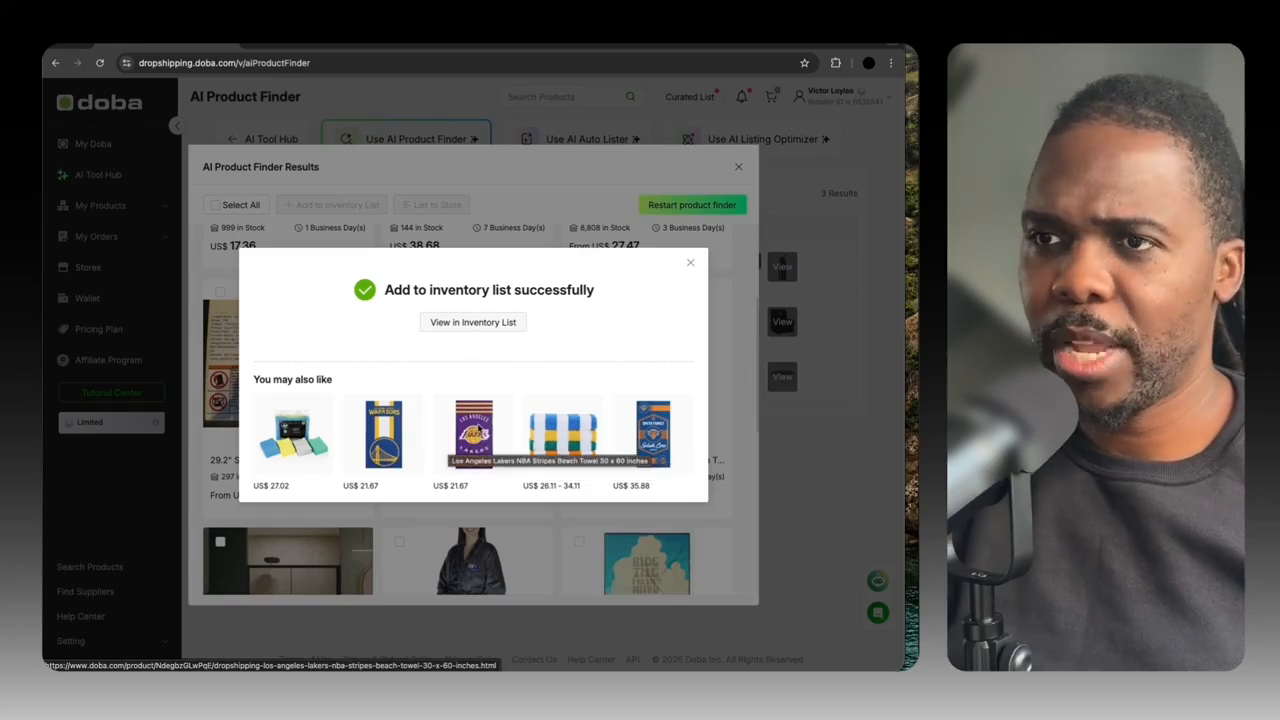
Open the suggested Los Angeles Lakers NBA Stripes Beach Towel and add it to the inventory list with the same three tags
click(478, 428)
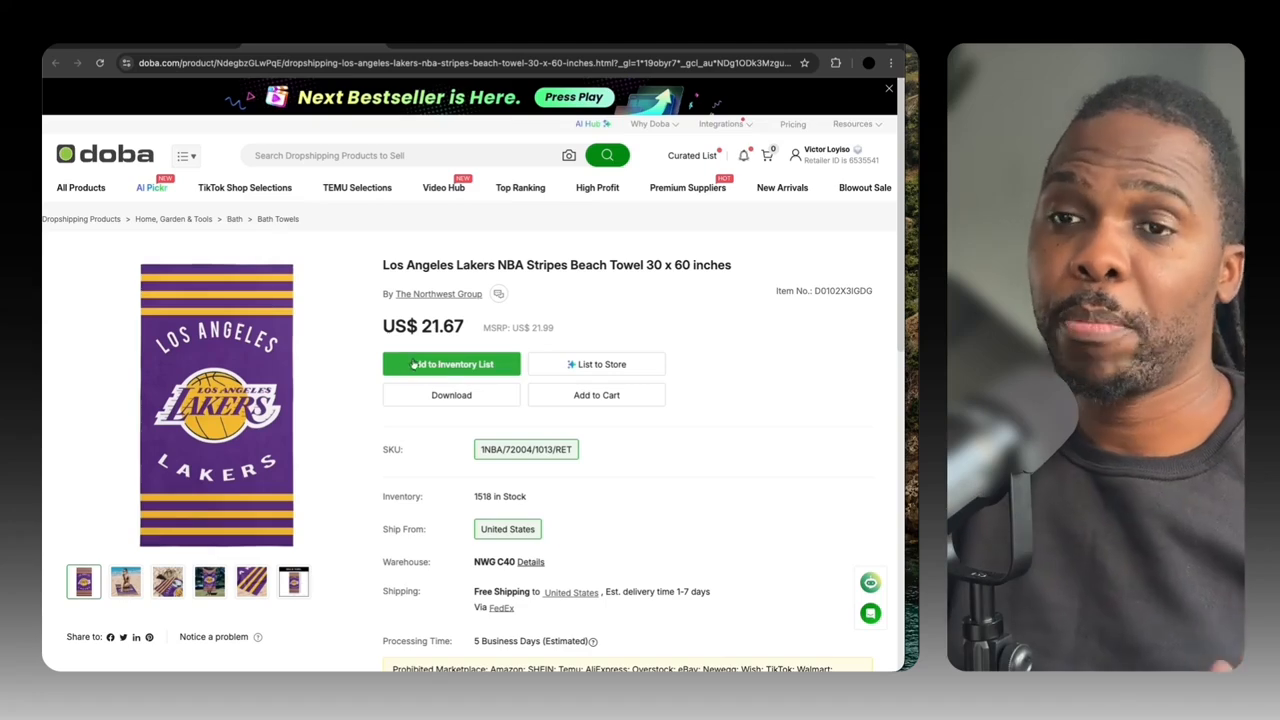
scroll(644, 434, down, 1)
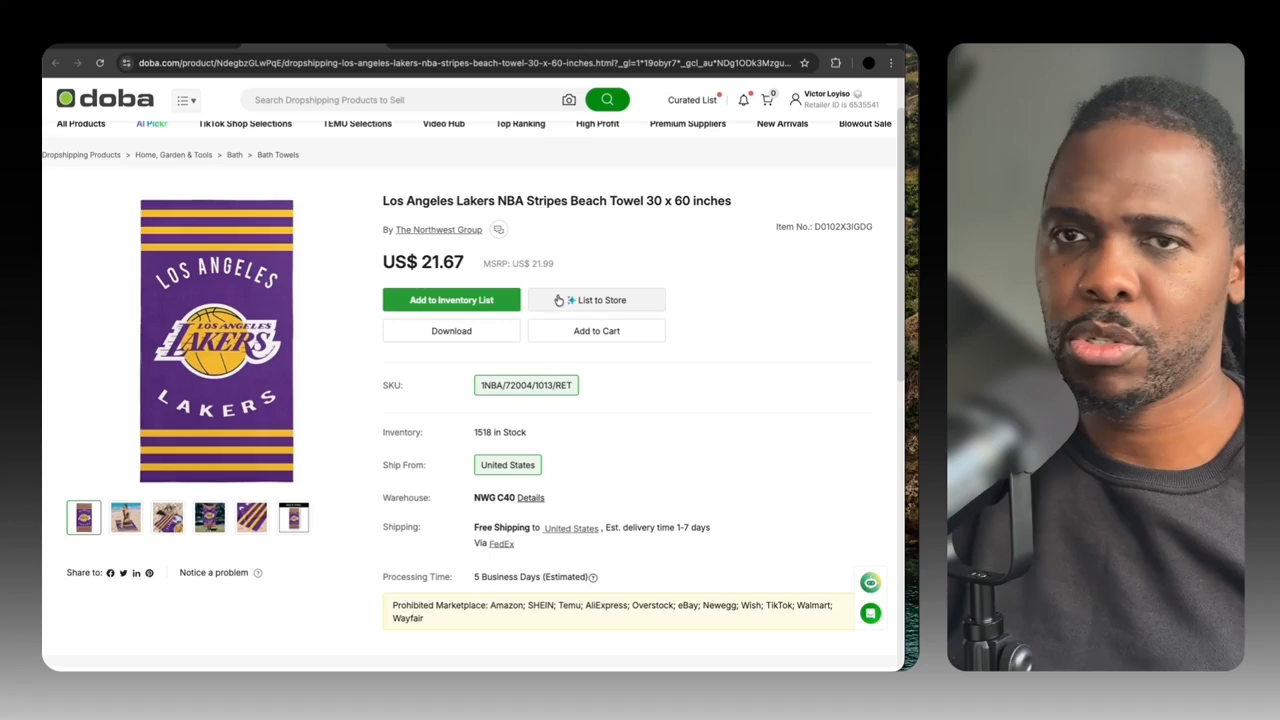
scroll(540, 340, down, 1)
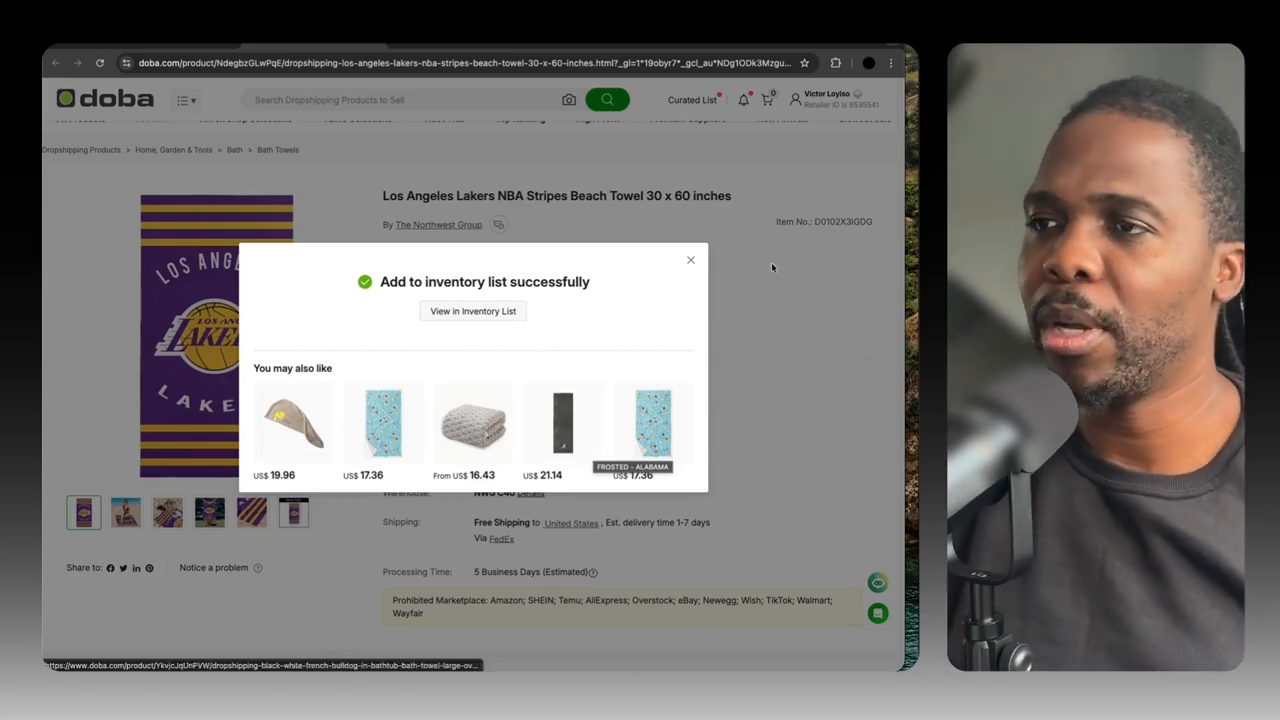
click(690, 264)
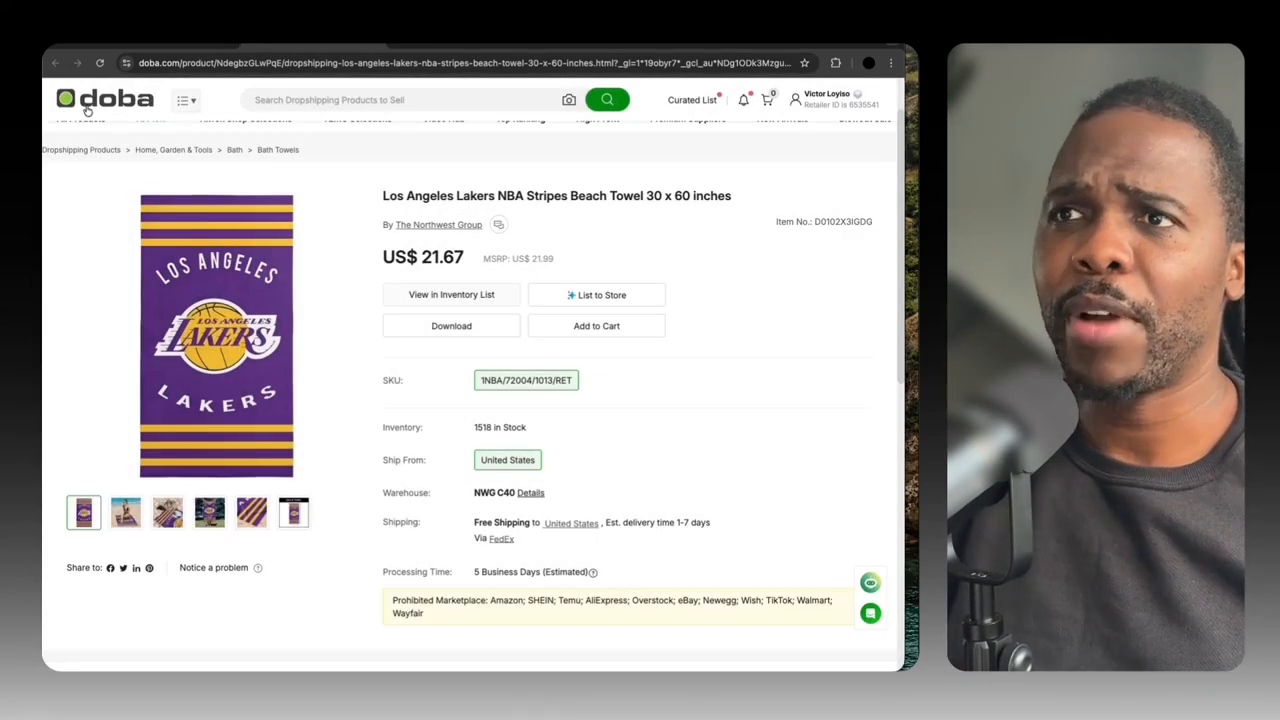
Open the account's inventory list and look through the saved products with their tags, stock and prices
click(88, 108)
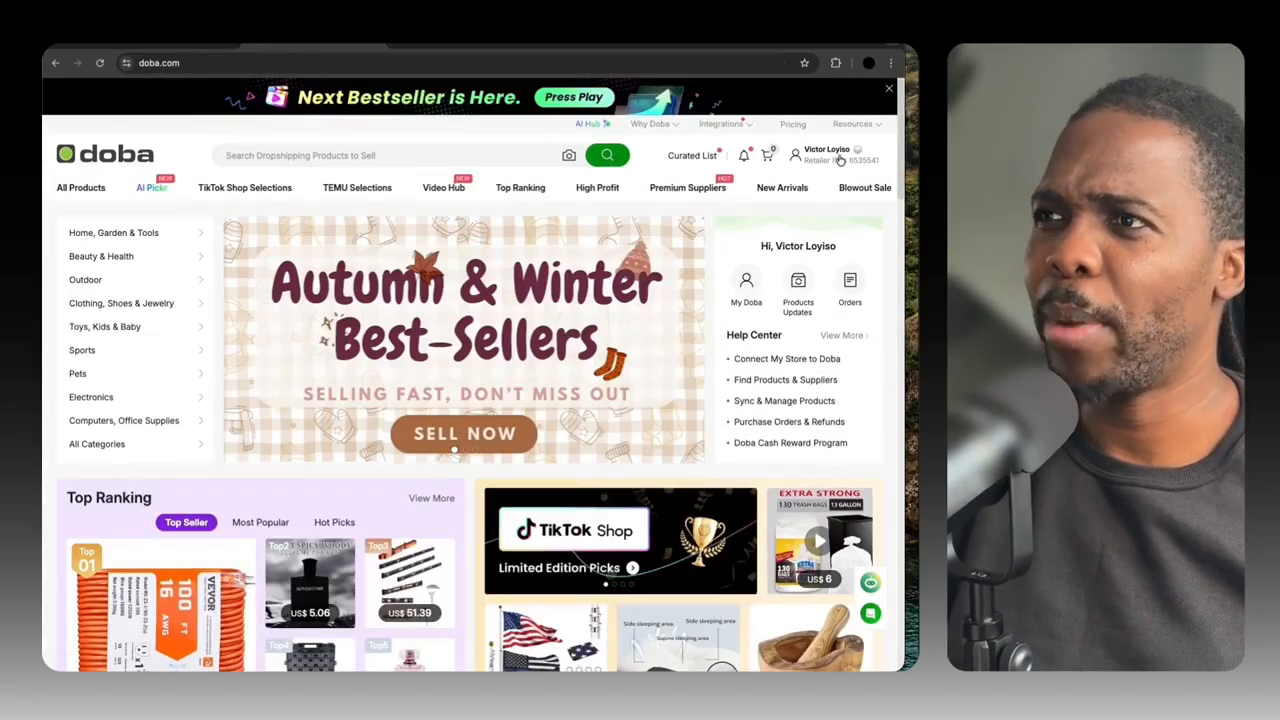
mouse_move(838, 163)
click(822, 206)
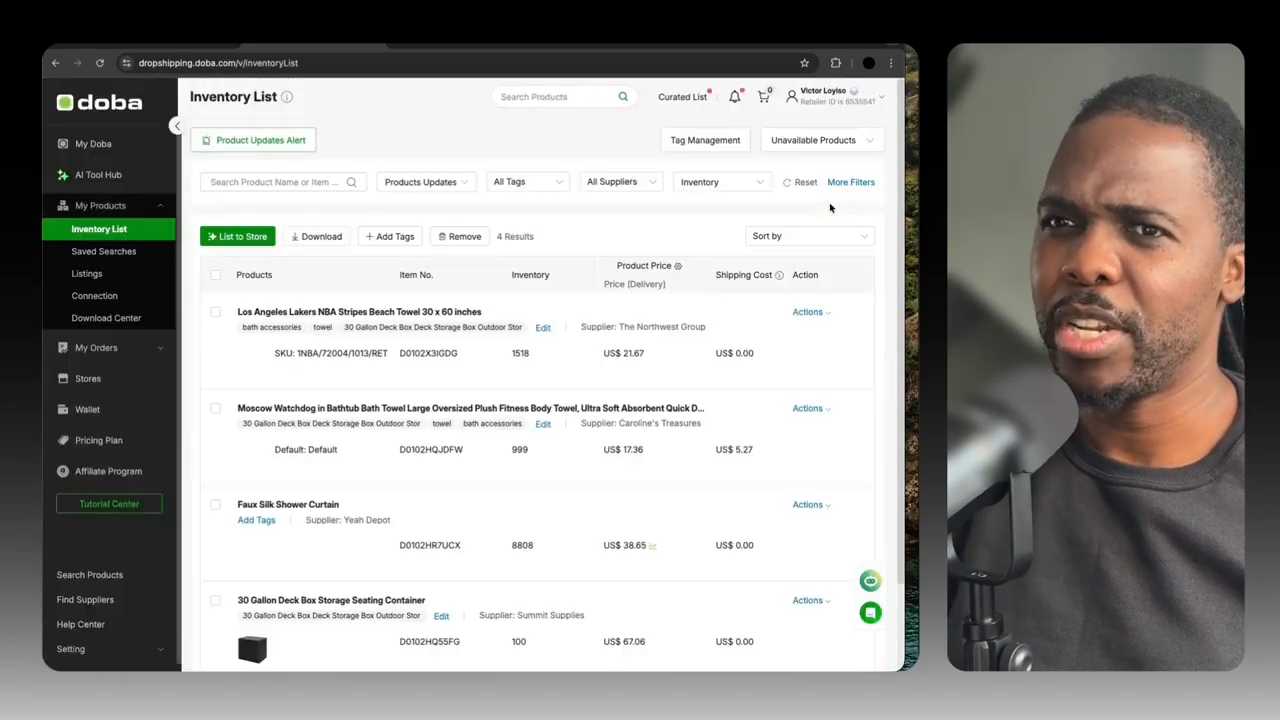
scroll(489, 320, down, 1)
scroll(418, 323, down, 1)
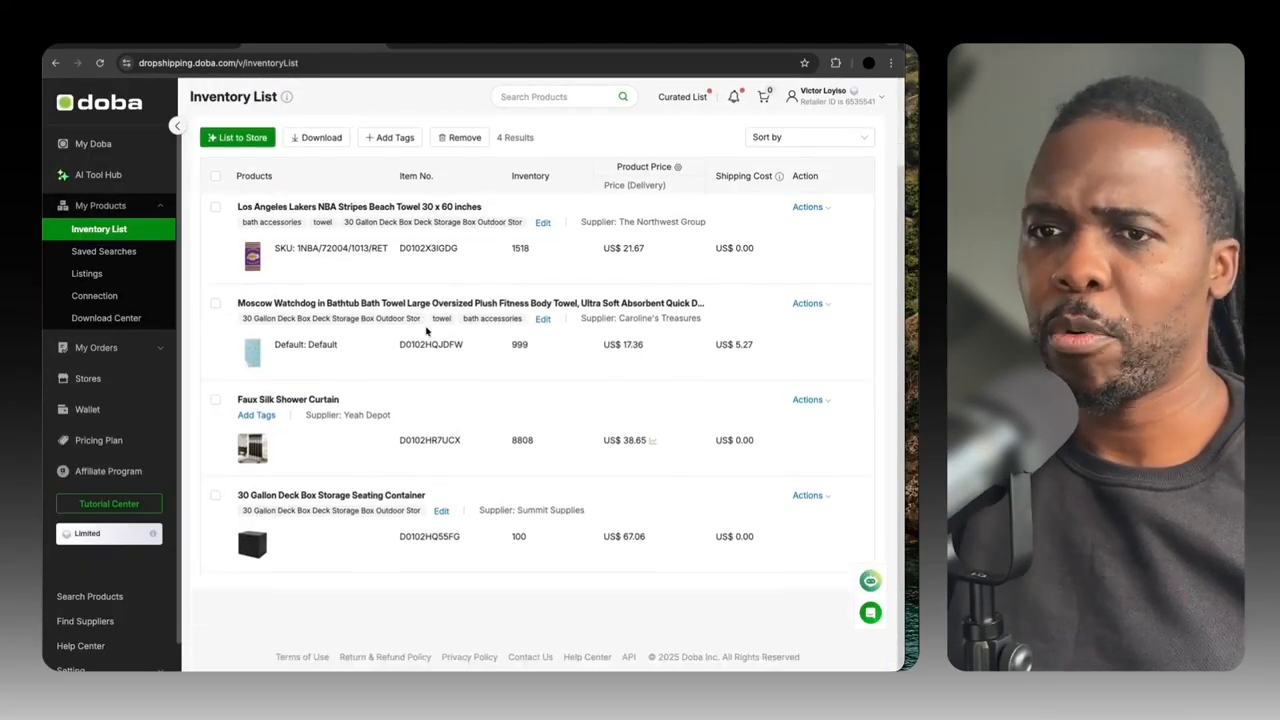
scroll(435, 315, up, 2)
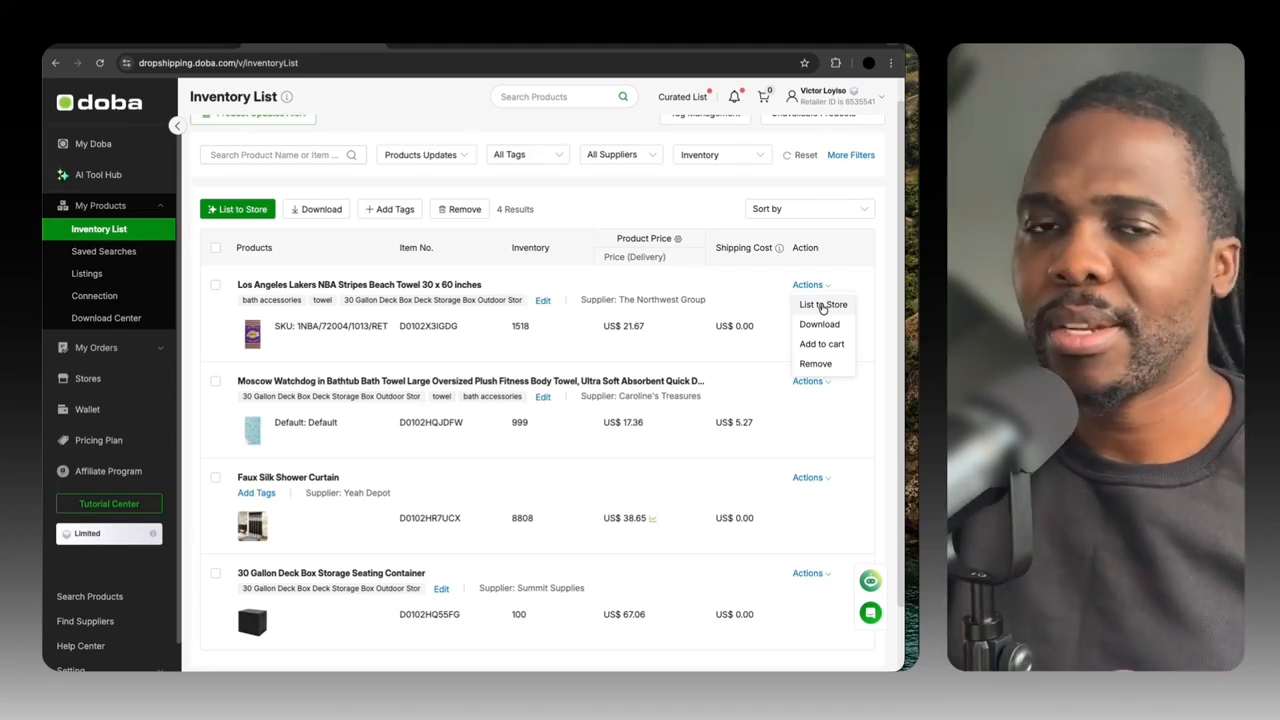
Start listing the Los Angeles Lakers beach towel to the Shopify store VLC Test Store
click(215, 287)
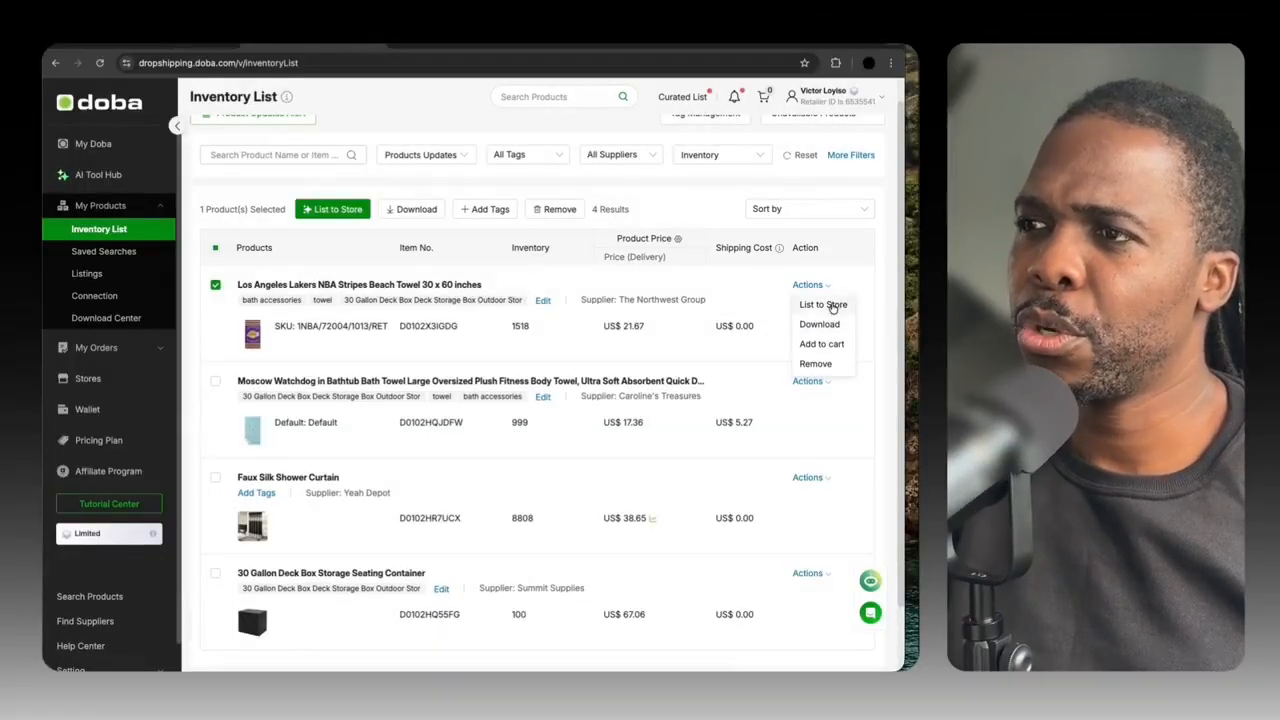
click(832, 305)
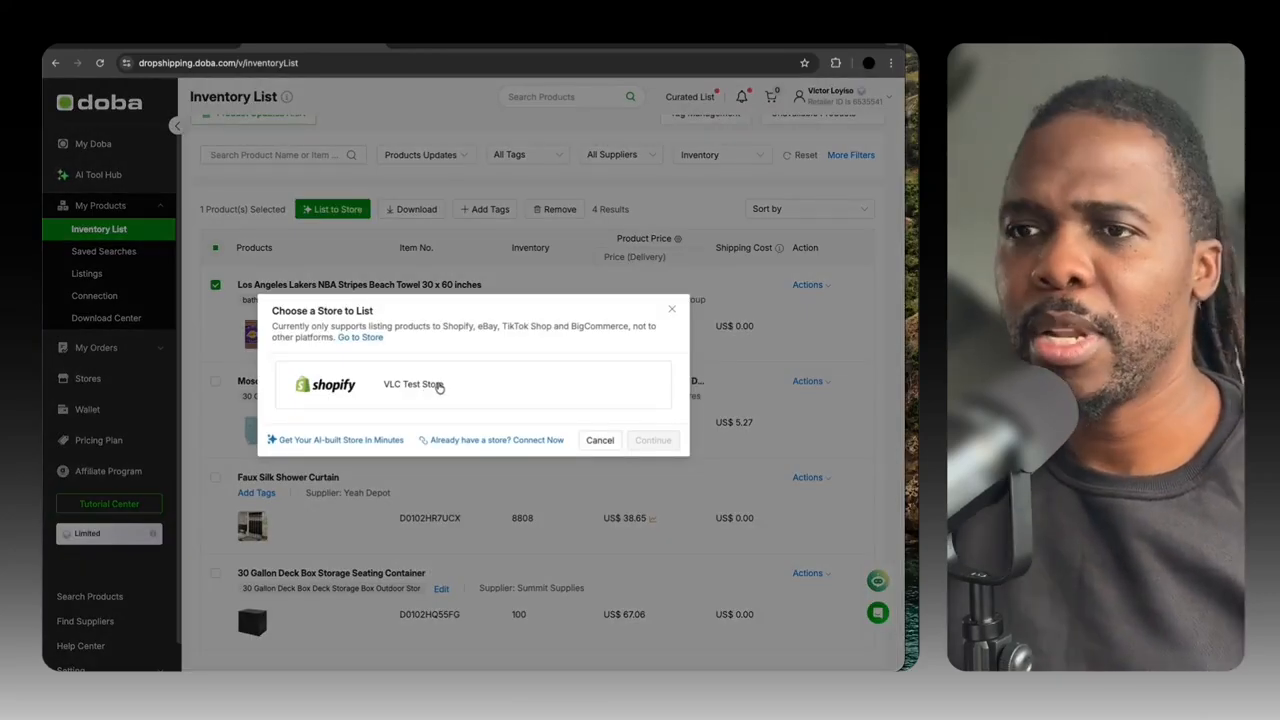
click(438, 387)
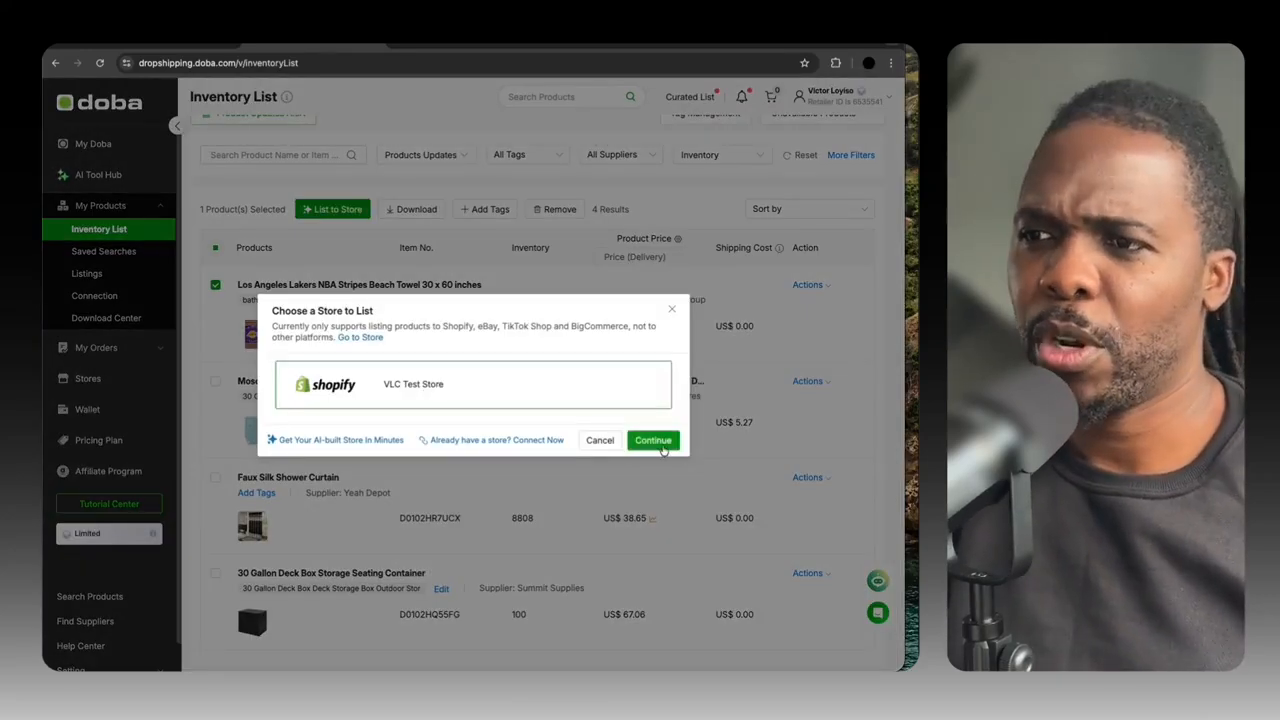
click(655, 441)
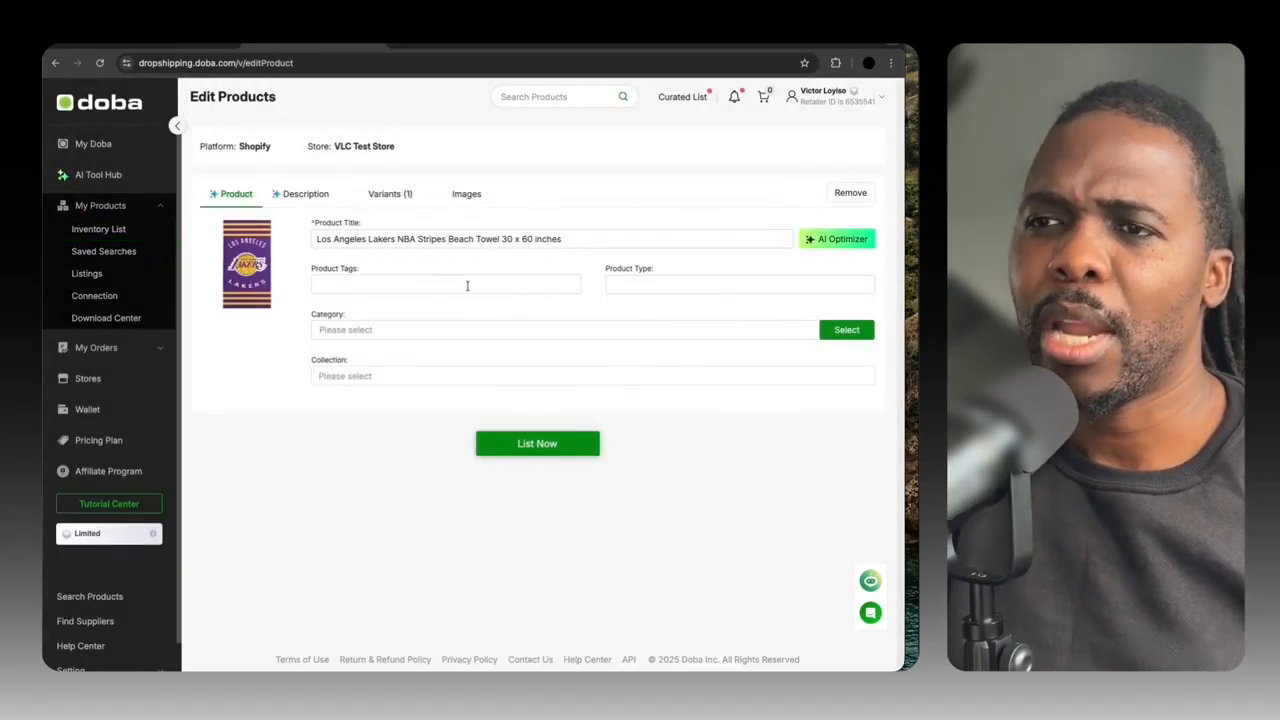
Examine the Lakers towel's listing details: product tags and type, description, variant pricing and images
click(466, 284)
click(466, 284)
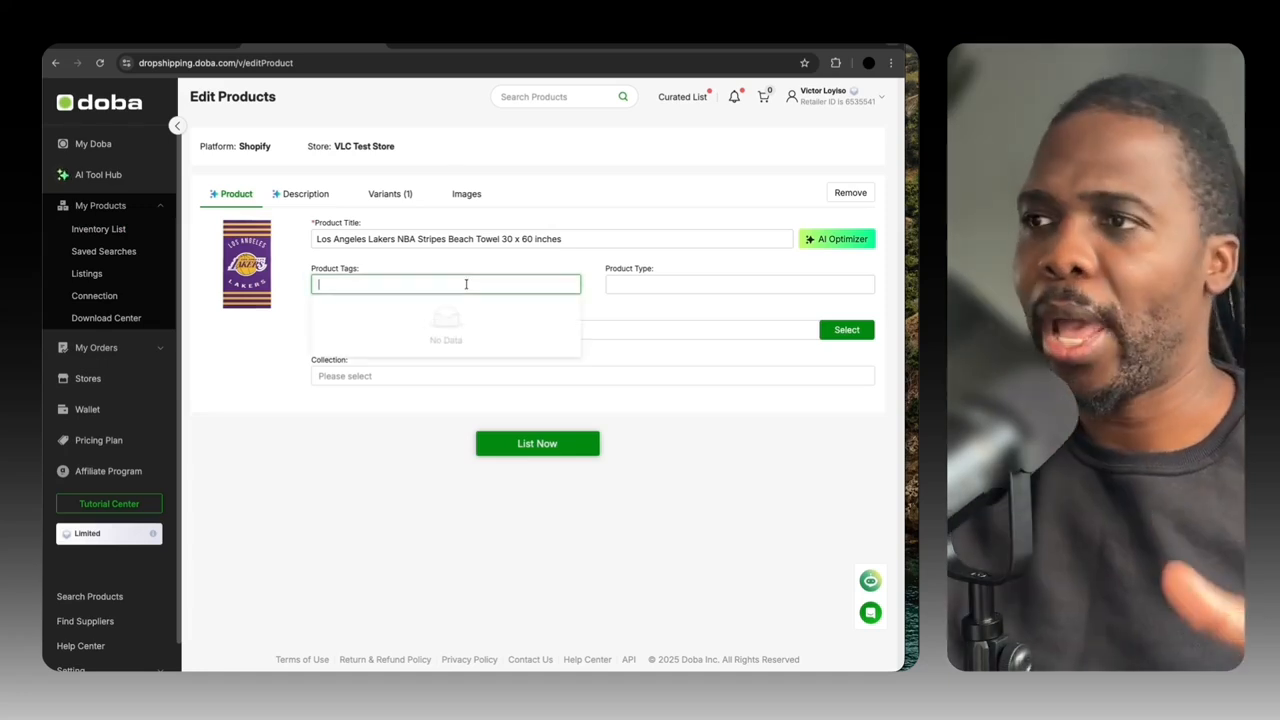
click(738, 285)
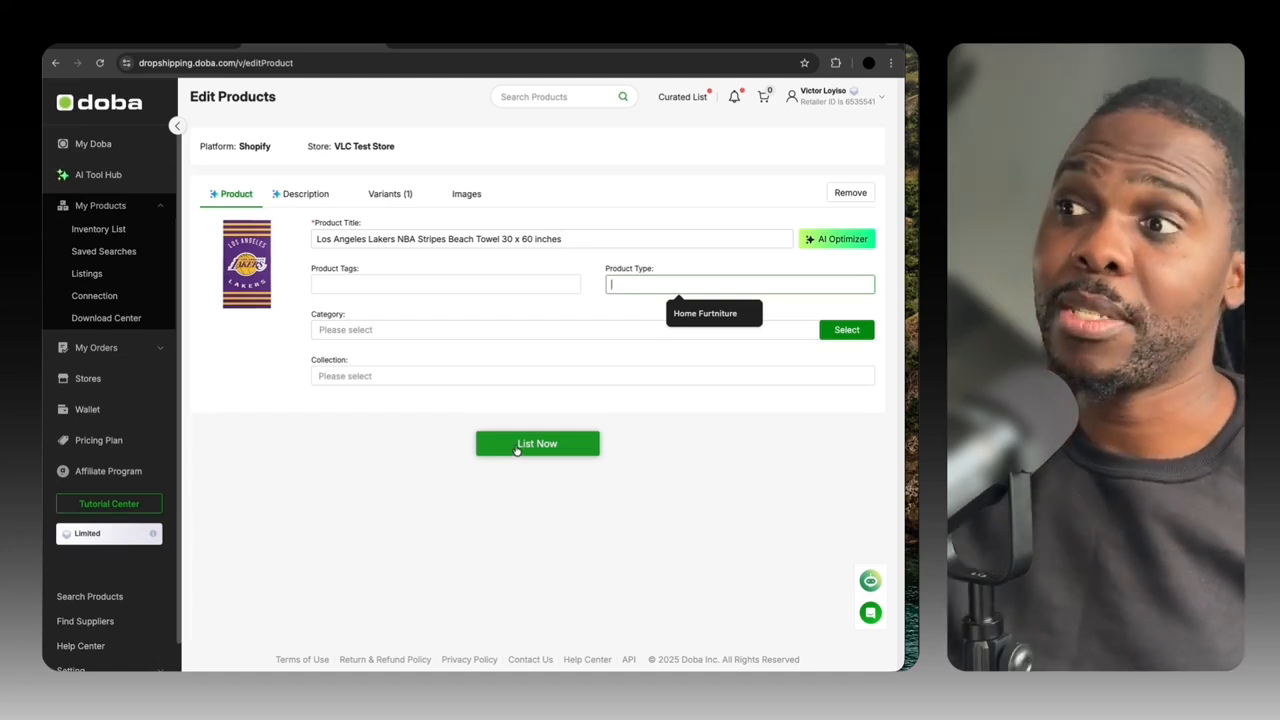
click(306, 195)
click(389, 195)
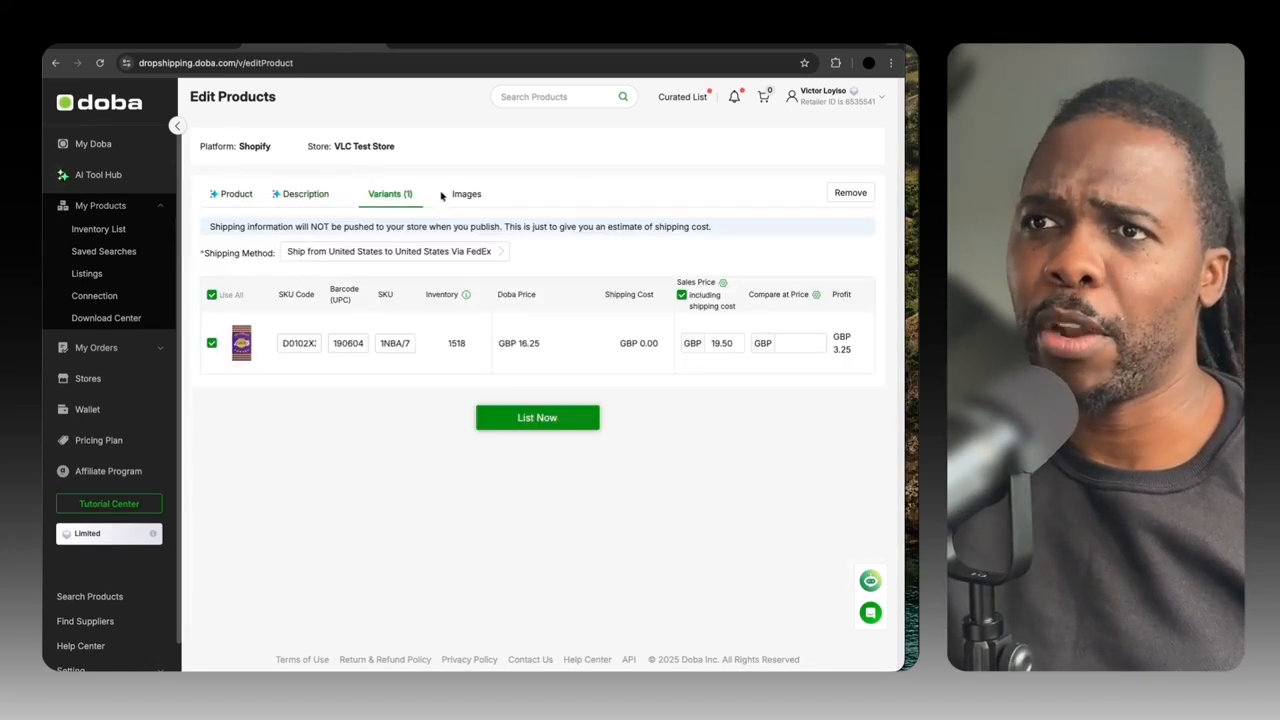
click(450, 196)
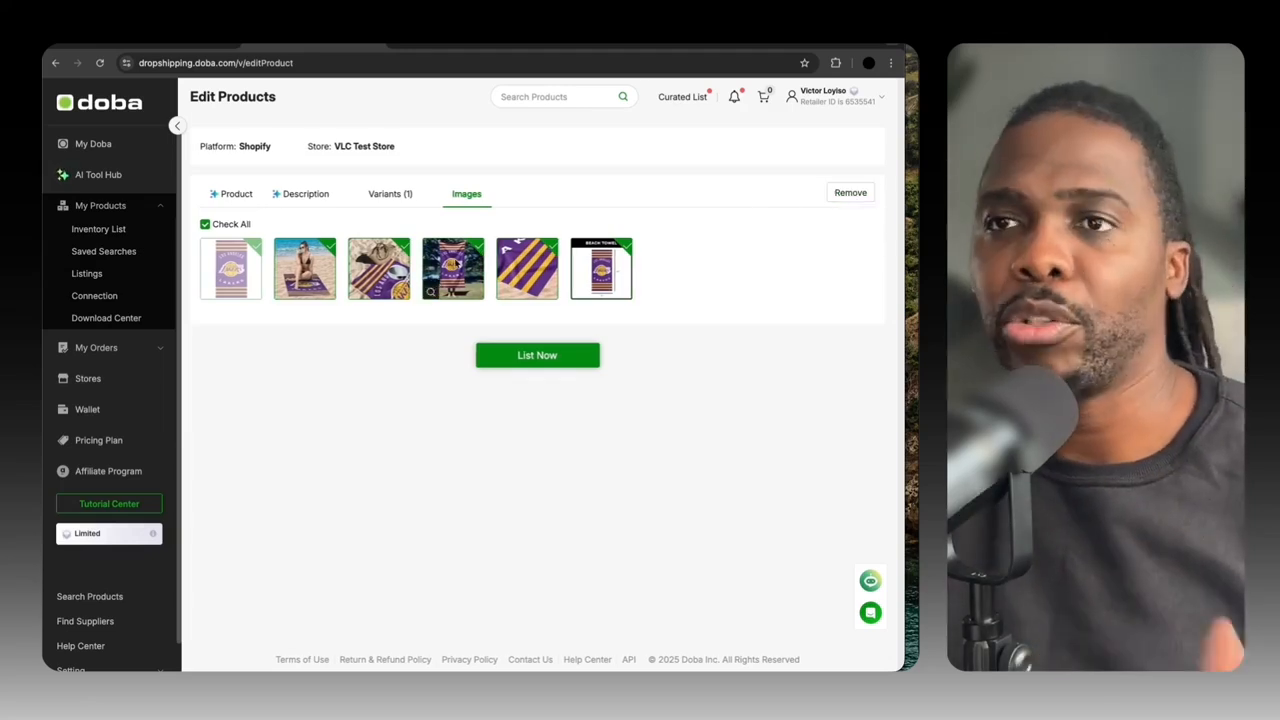
click(386, 194)
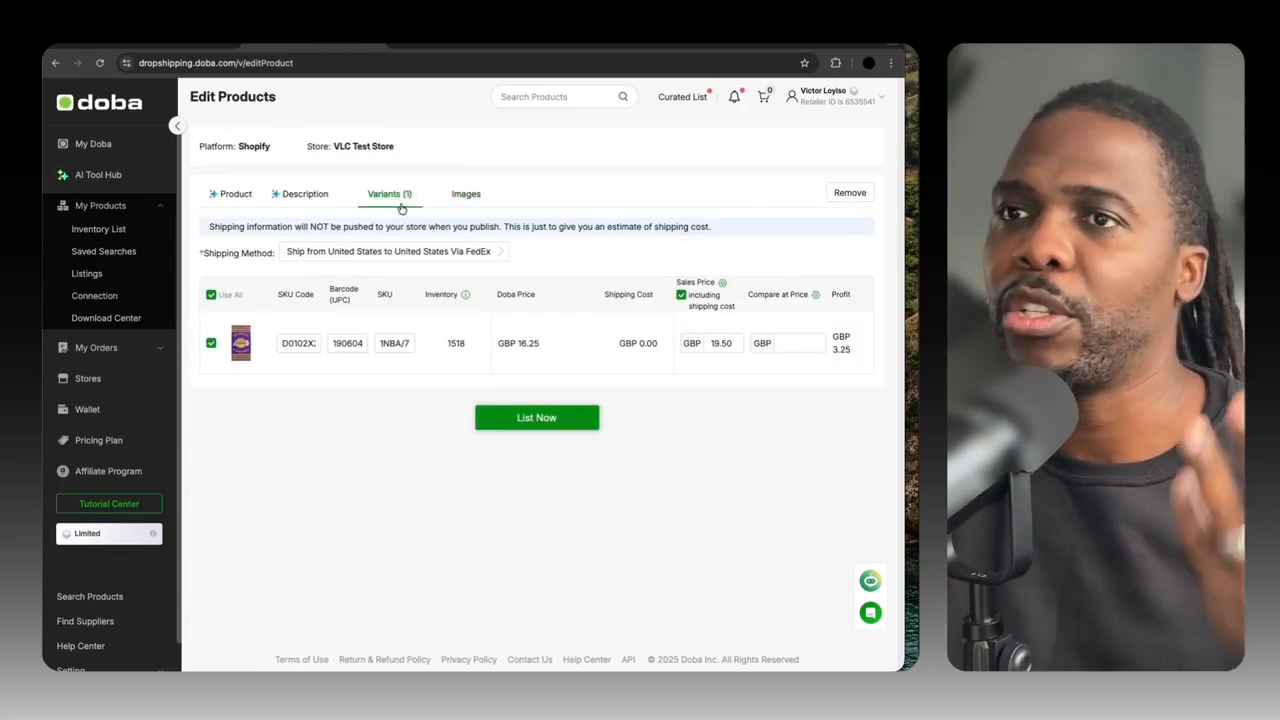
click(304, 200)
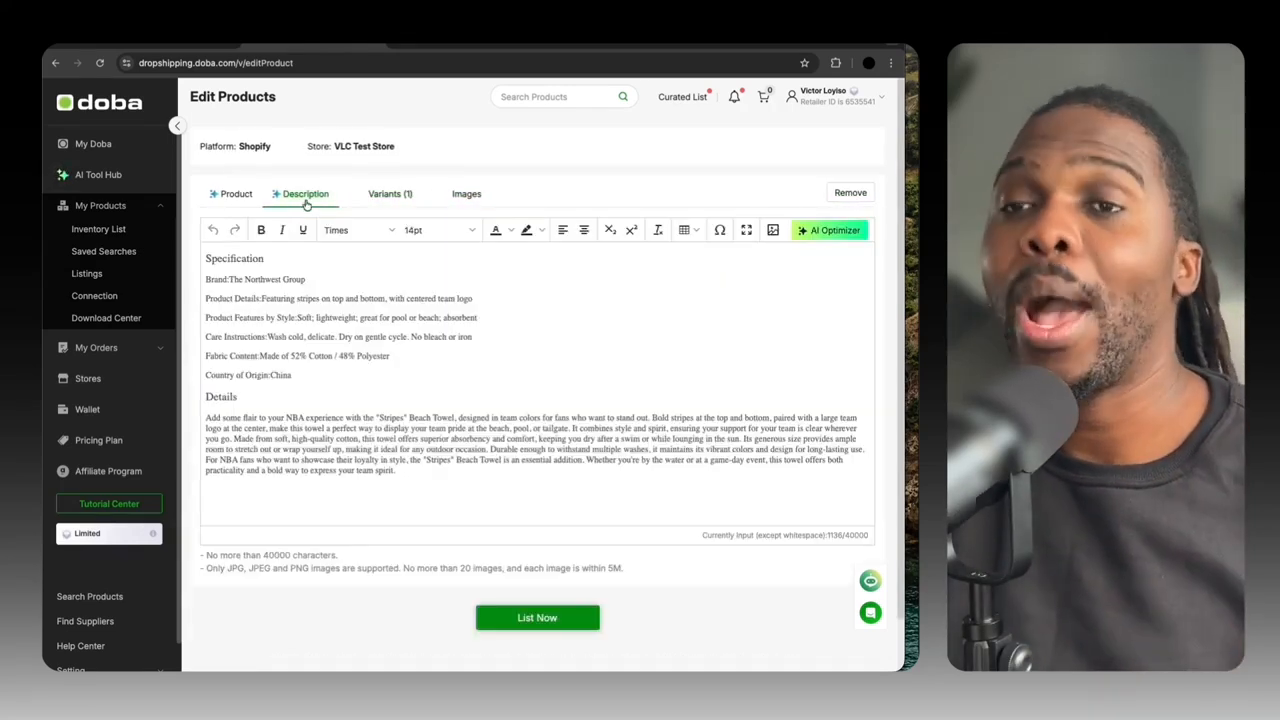
click(236, 203)
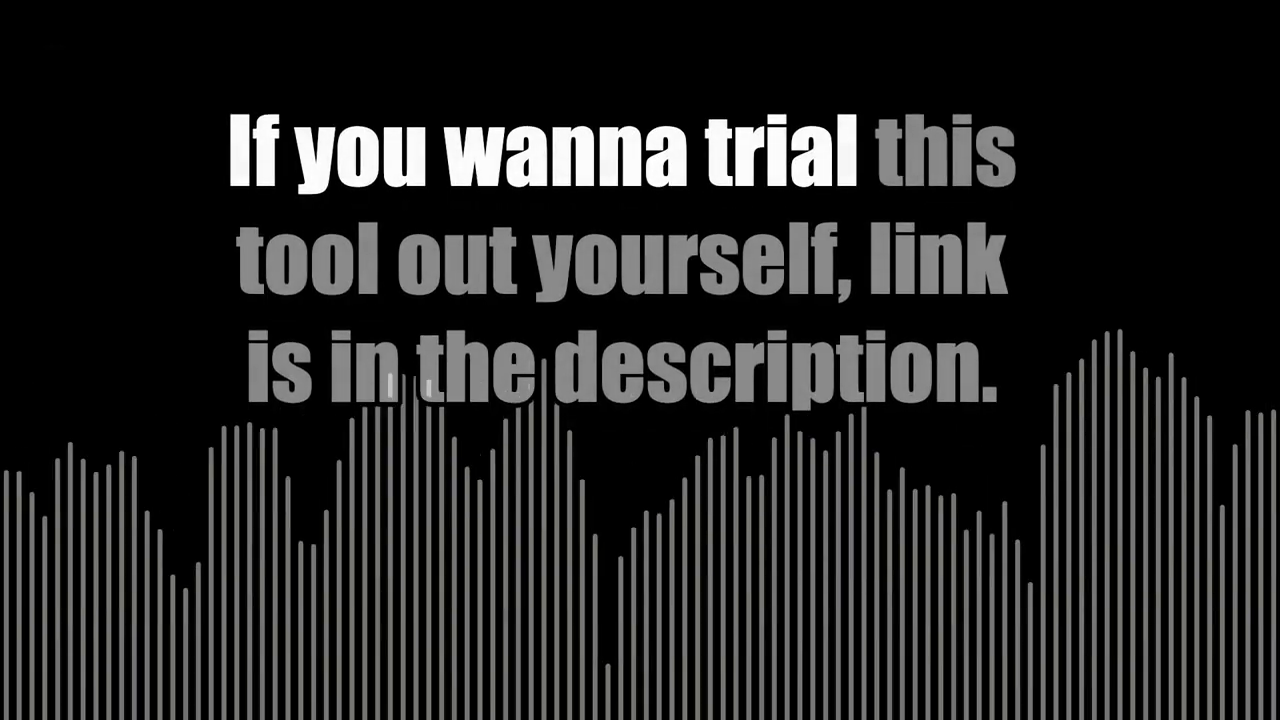